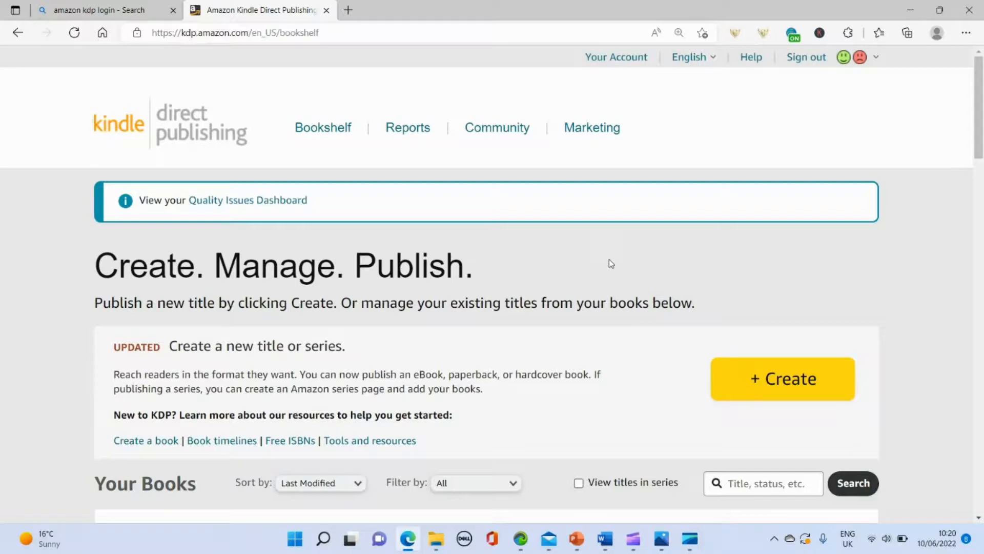
View the book cover image and the KDP formatting image in Photos, and return to the bookshelf page.
{"action": "left_click", "coordinate": [662, 539]}
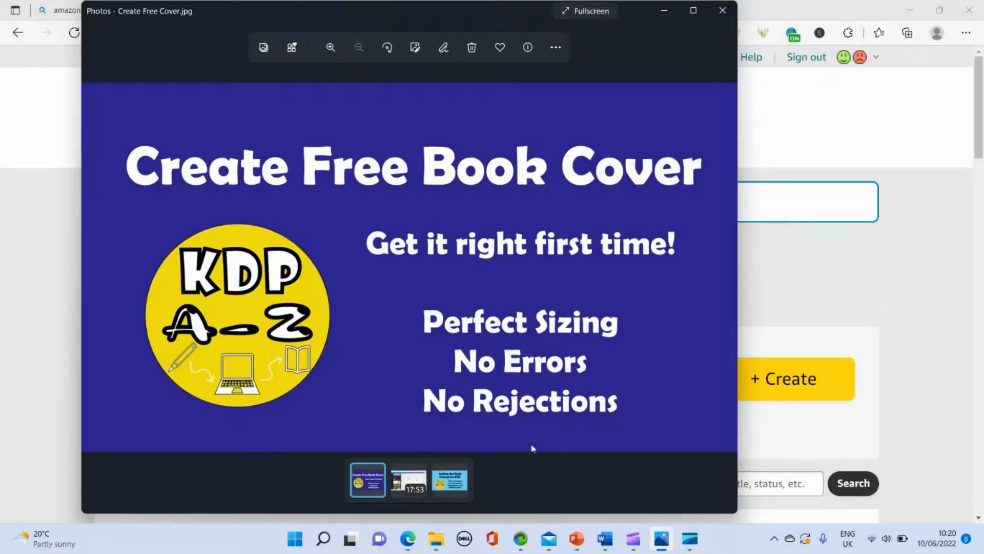
{"action": "left_click", "coordinate": [440, 481]}
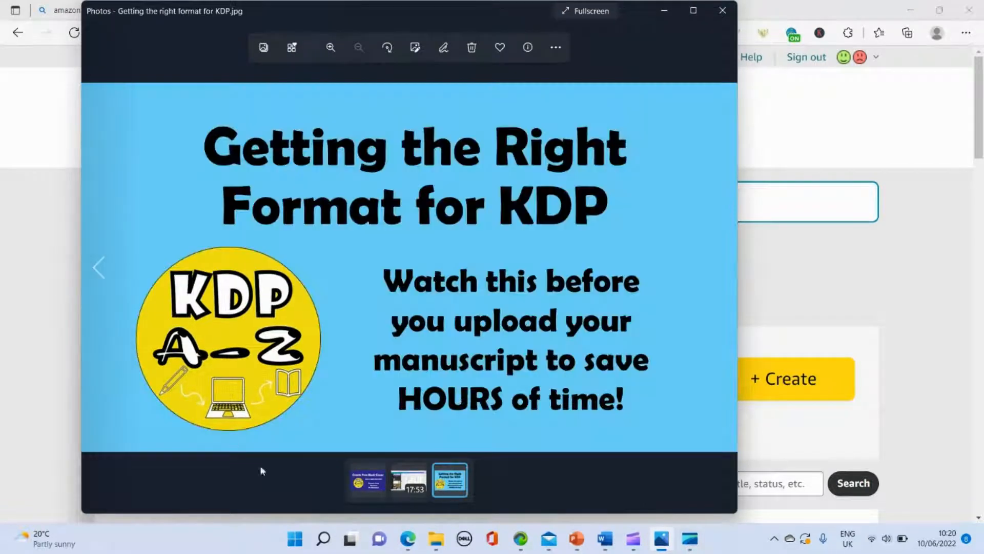
{"action": "left_click", "coordinate": [663, 14]}
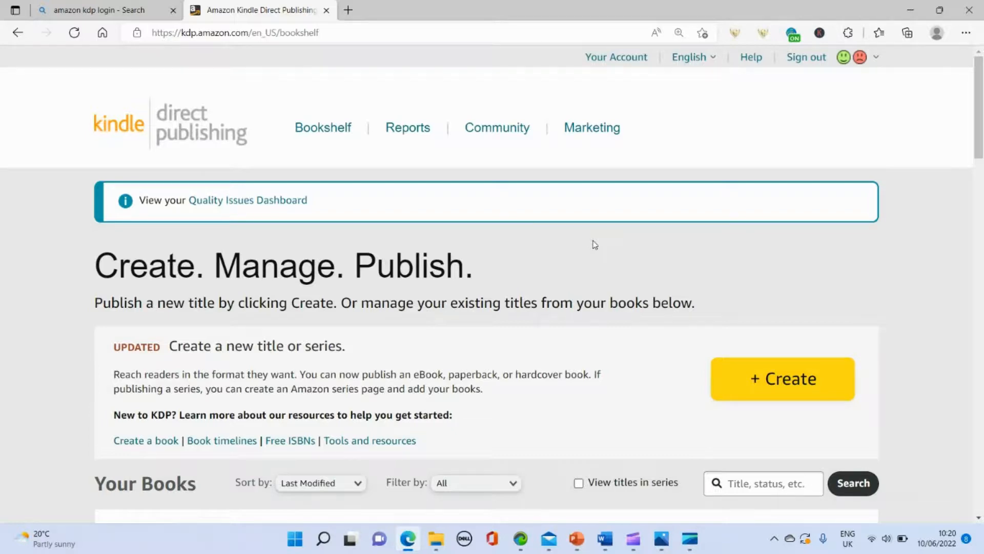
Start creating a new paperback title from the bookshelf.
{"action": "scroll", "coordinate": [595, 245], "scroll_direction": "down", "scroll_amount": 1}
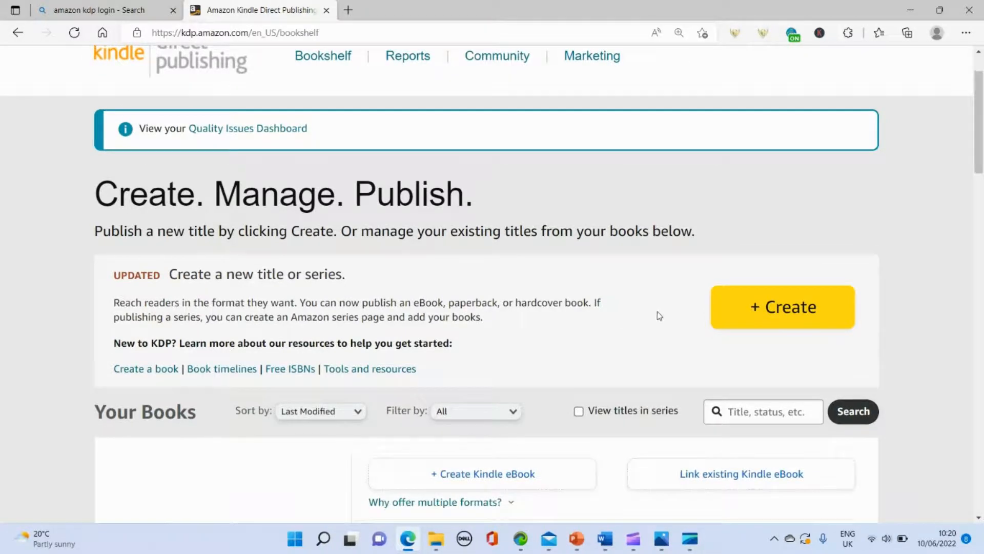
{"action": "left_click", "coordinate": [752, 309]}
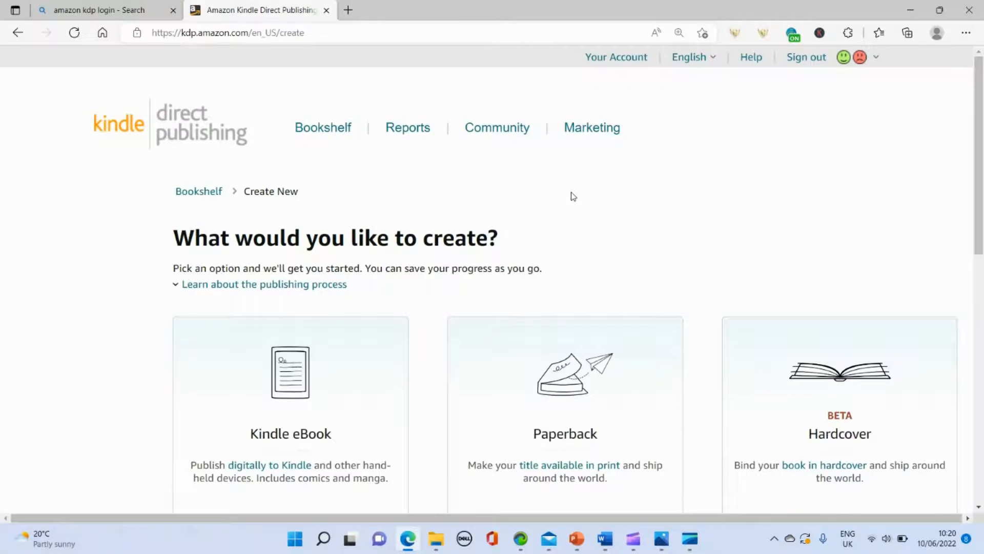
{"action": "scroll", "coordinate": [573, 196], "scroll_direction": "down", "scroll_amount": 3}
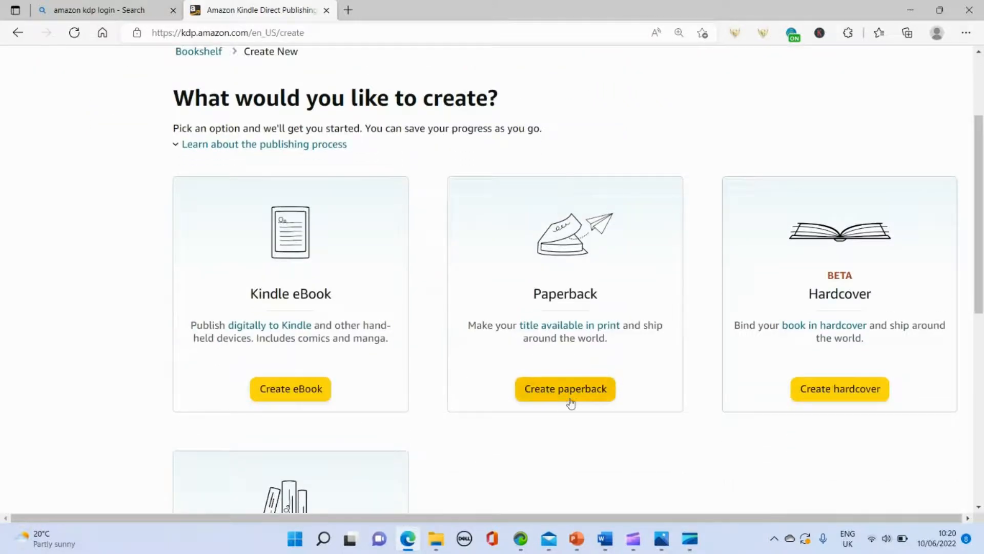
{"action": "left_click", "coordinate": [564, 396]}
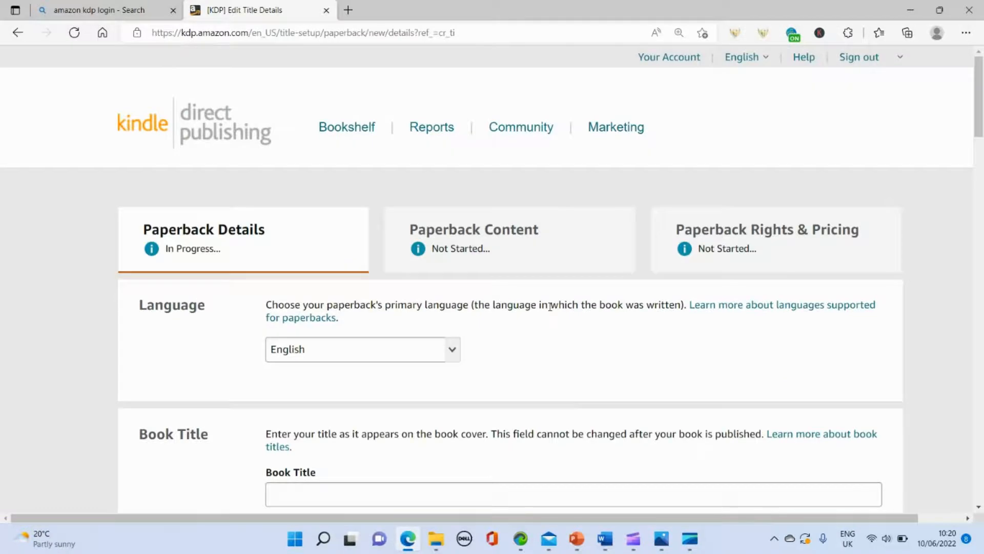
Enter the book title "Crosswords" and the subtitle "for stupid people" in the paperback details.
{"action": "scroll", "coordinate": [549, 313], "scroll_direction": "down", "scroll_amount": 5}
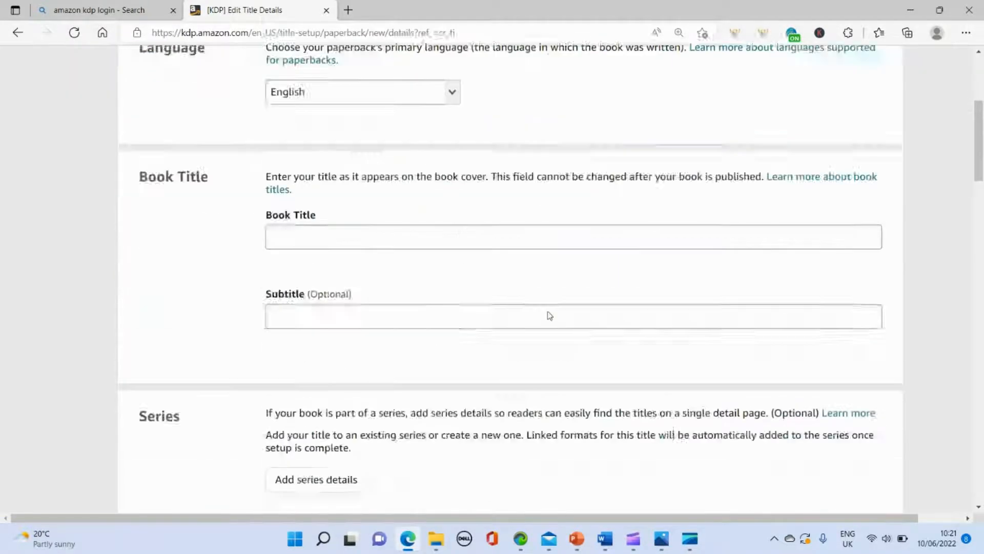
{"action": "scroll", "coordinate": [550, 315], "scroll_direction": "down", "scroll_amount": 20}
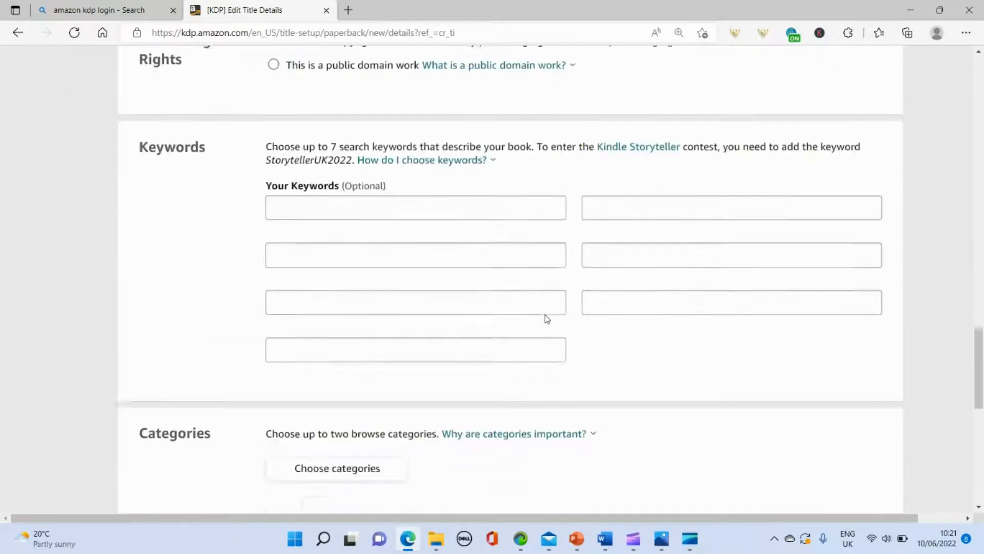
{"action": "scroll", "coordinate": [548, 318], "scroll_direction": "down", "scroll_amount": 7}
{"action": "scroll", "coordinate": [533, 317], "scroll_direction": "up", "scroll_amount": 20}
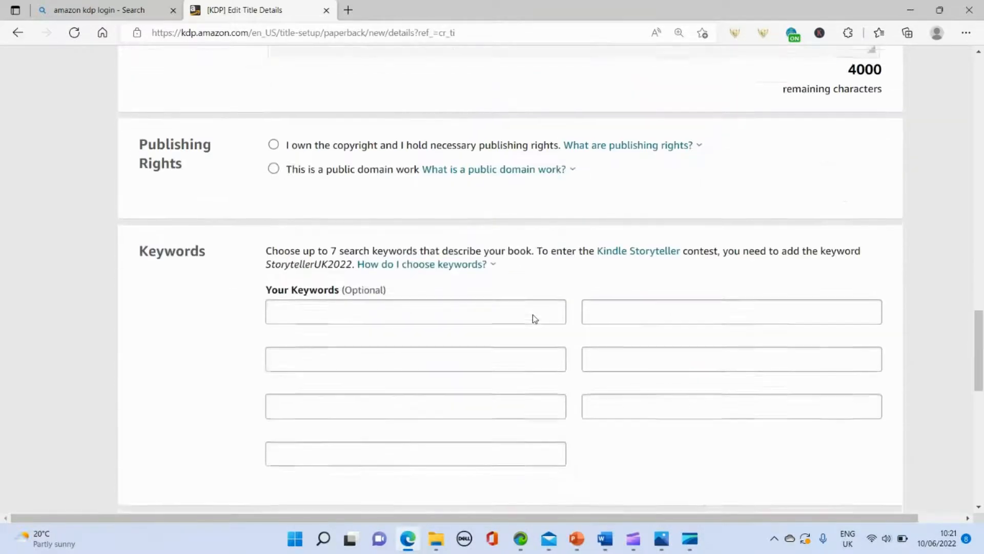
{"action": "scroll", "coordinate": [535, 318], "scroll_direction": "up", "scroll_amount": 7}
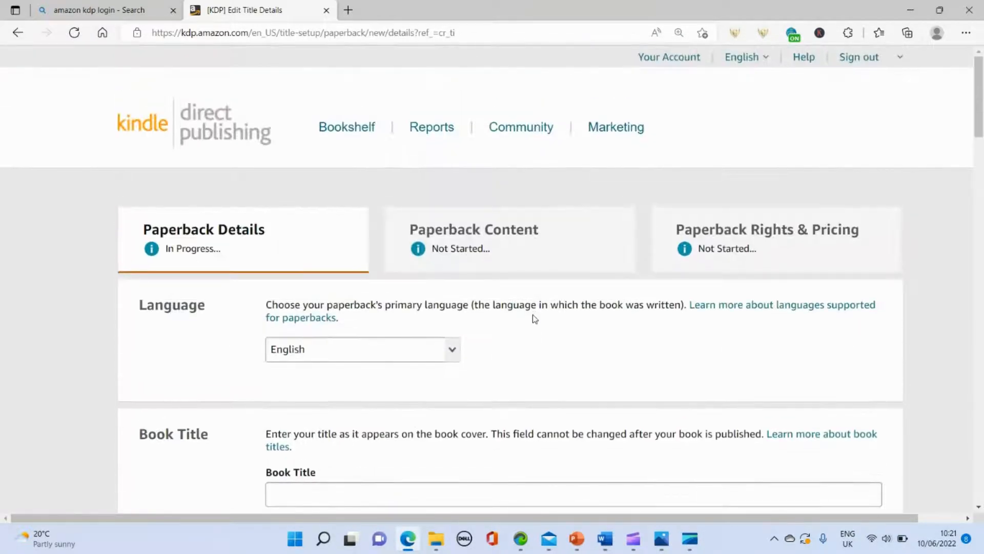
{"action": "scroll", "coordinate": [459, 349], "scroll_direction": "down", "scroll_amount": 3}
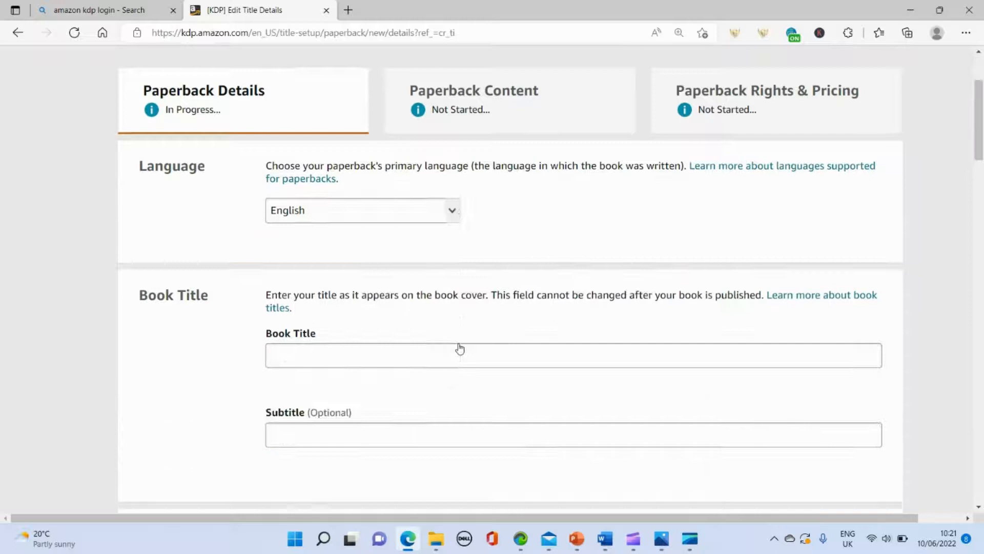
{"action": "left_click", "coordinate": [303, 361]}
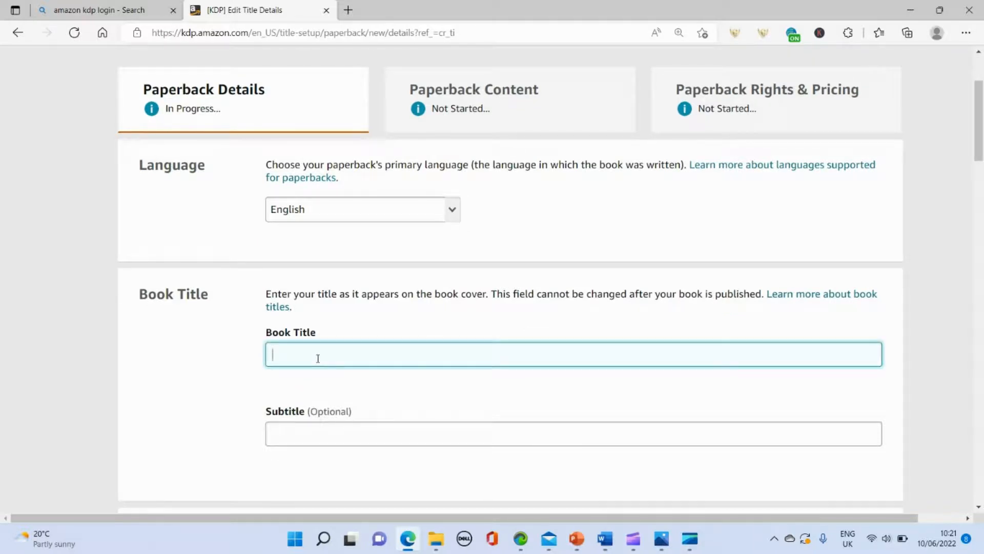
{"action": "type", "text": "Crosswords"}
{"action": "left_click", "coordinate": [320, 444]}
{"action": "type", "text": "for stupid people"}
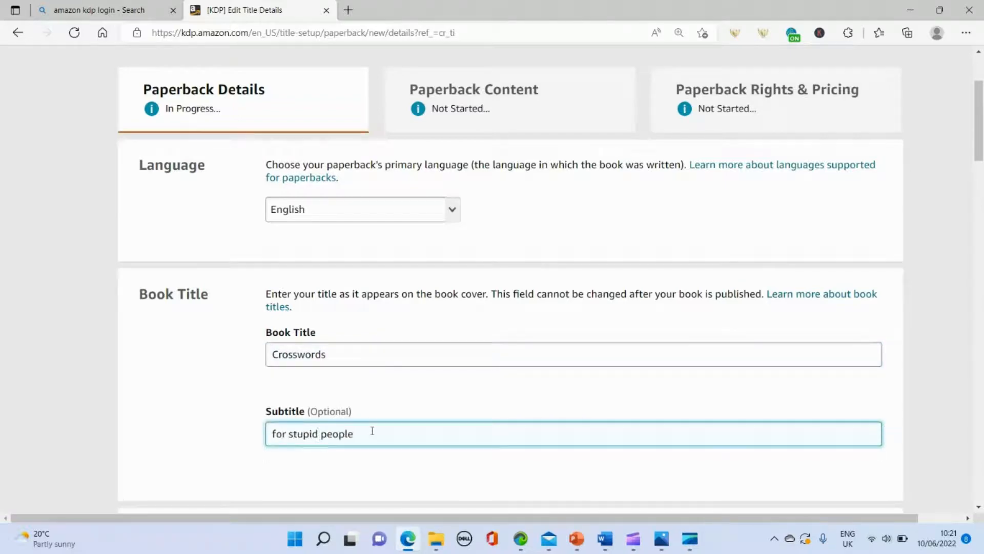
{"action": "left_click", "coordinate": [496, 406]}
Fill in the primary author's prefix as Mrs, along with the author's first name and last name.
{"action": "scroll", "coordinate": [494, 330], "scroll_direction": "down", "scroll_amount": 4}
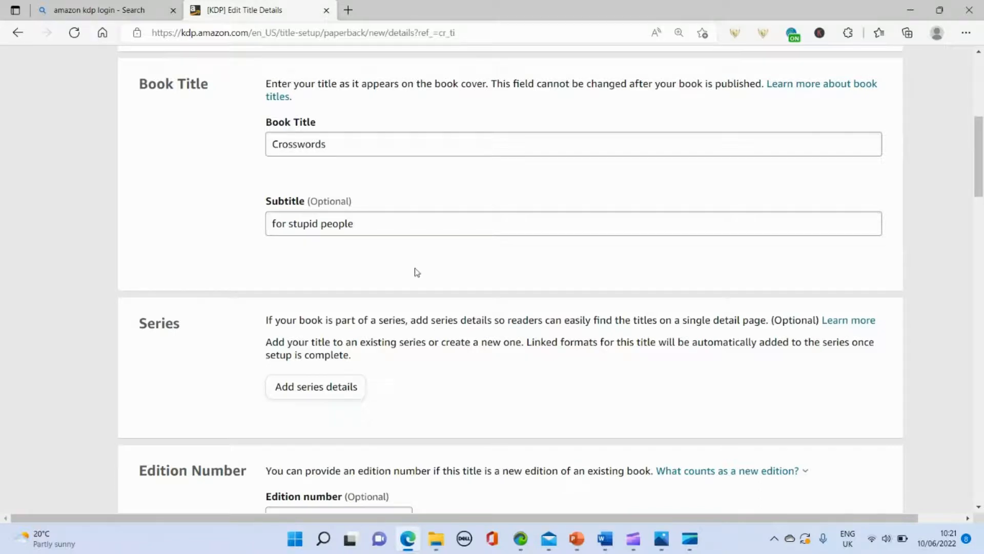
{"action": "scroll", "coordinate": [381, 277], "scroll_direction": "down", "scroll_amount": 3}
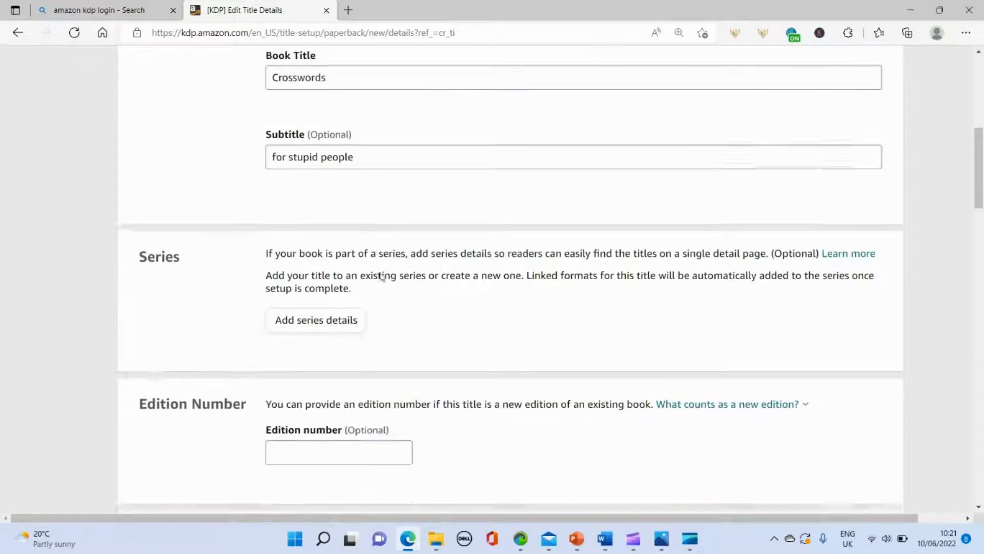
{"action": "scroll", "coordinate": [382, 276], "scroll_direction": "down", "scroll_amount": 6}
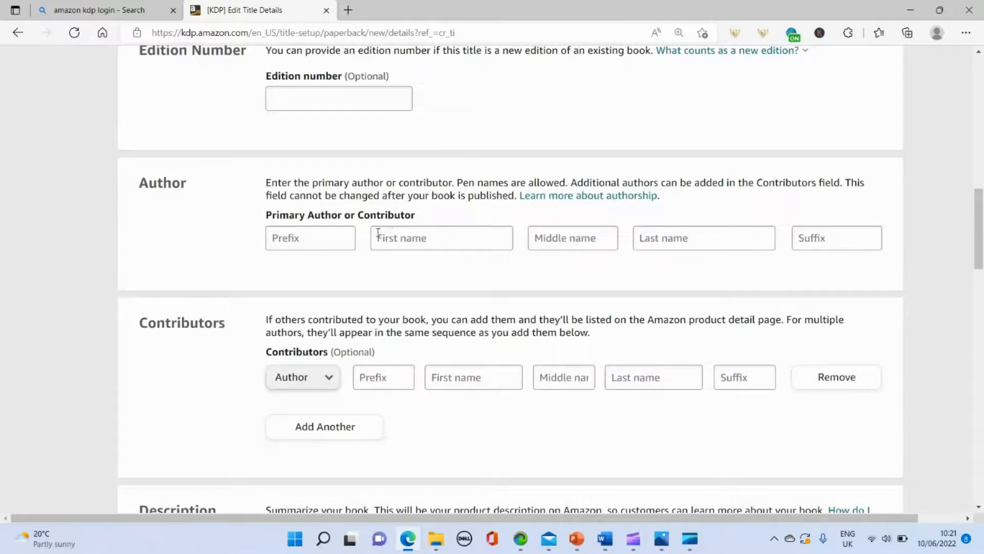
{"action": "left_click", "coordinate": [713, 238]}
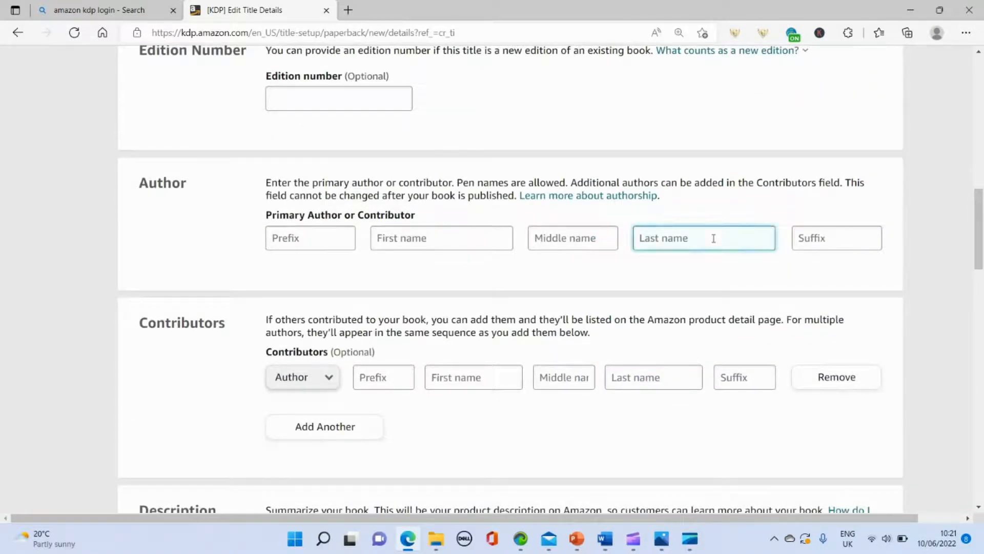
{"action": "type", "text": "special"}
{"action": "left_click", "coordinate": [325, 235]}
{"action": "type", "text": "Mrs"}
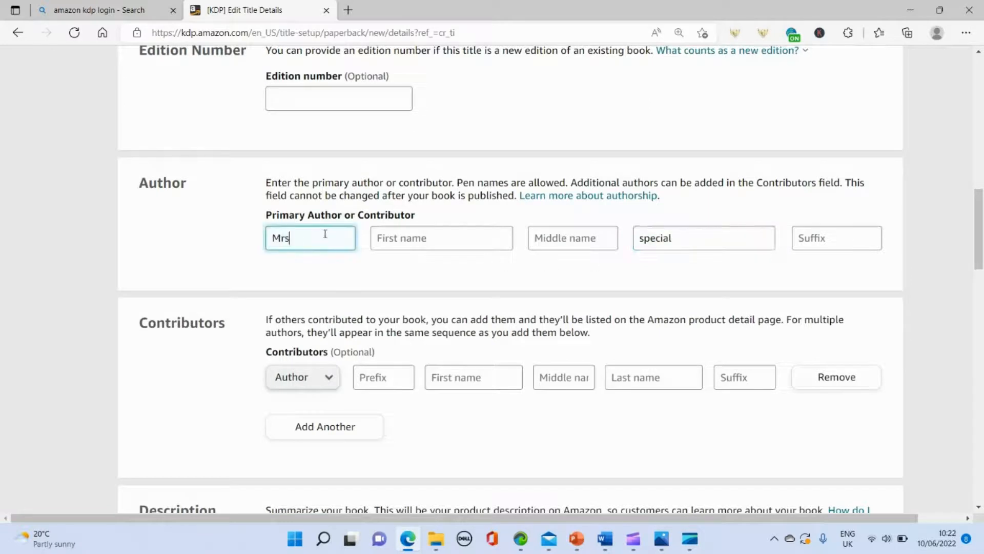
{"action": "key", "text": "Tab"}
{"action": "type", "text": "s"}
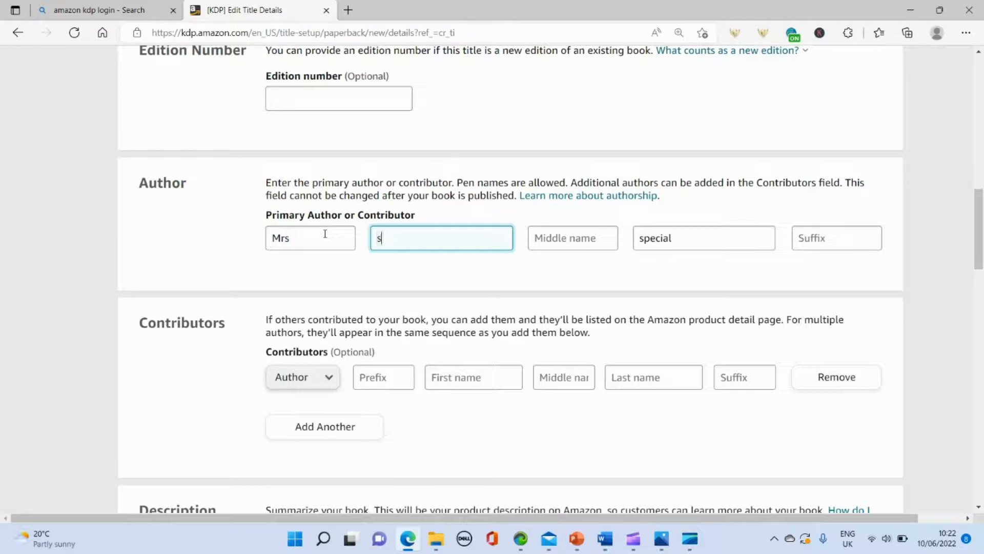
{"action": "key", "text": "BackSpace"}
{"action": "type", "text": "KDP"}
{"action": "left_click", "coordinate": [388, 284]}
Enter the description "Have a go at our fantastic crosswords" and declare ownership of the copyright and necessary publishing rights.
{"action": "scroll", "coordinate": [429, 257], "scroll_direction": "down", "scroll_amount": 3}
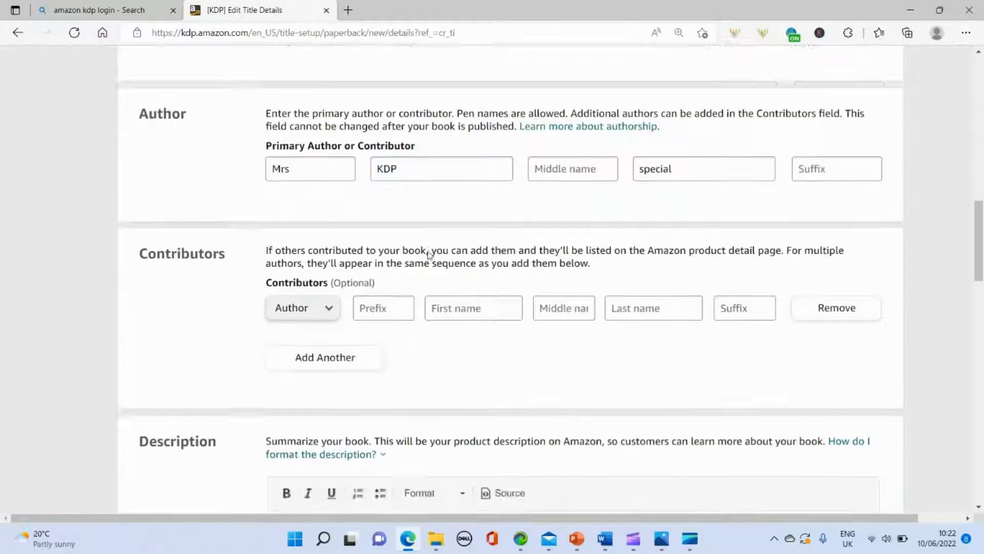
{"action": "scroll", "coordinate": [429, 255], "scroll_direction": "down", "scroll_amount": 3}
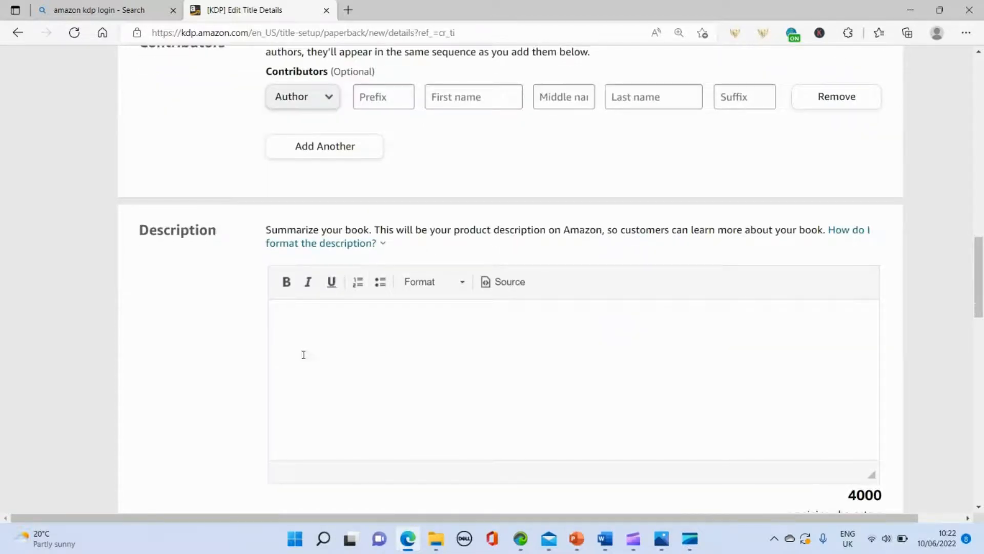
{"action": "left_click", "coordinate": [294, 314]}
{"action": "type", "text": "Have a go at our fantastic crosswords"}
{"action": "scroll", "coordinate": [618, 264], "scroll_direction": "down", "scroll_amount": 4}
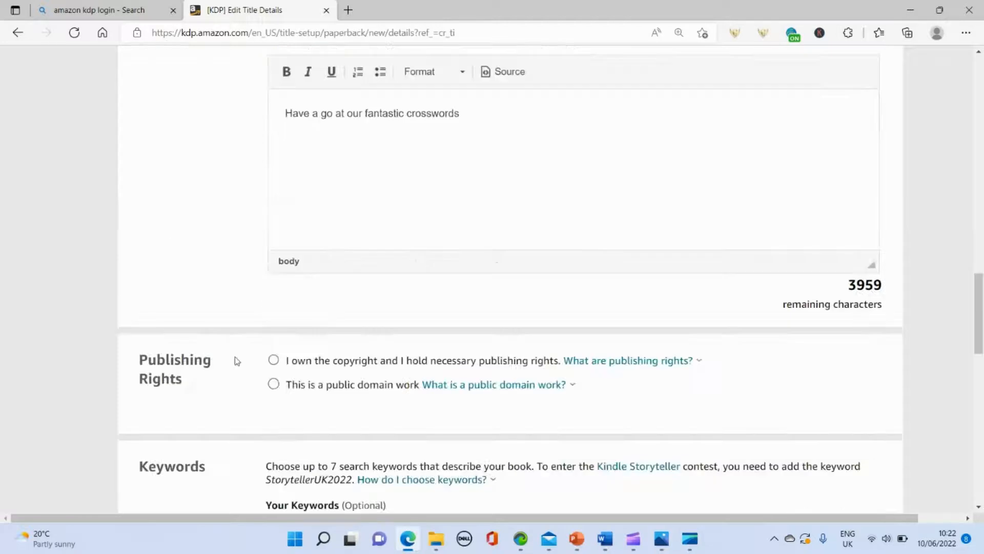
{"action": "left_click", "coordinate": [273, 365]}
Add the search keywords "crosswords", "puzzles" and "for adults", each in its own keyword field.
{"action": "scroll", "coordinate": [593, 237], "scroll_direction": "down", "scroll_amount": 3}
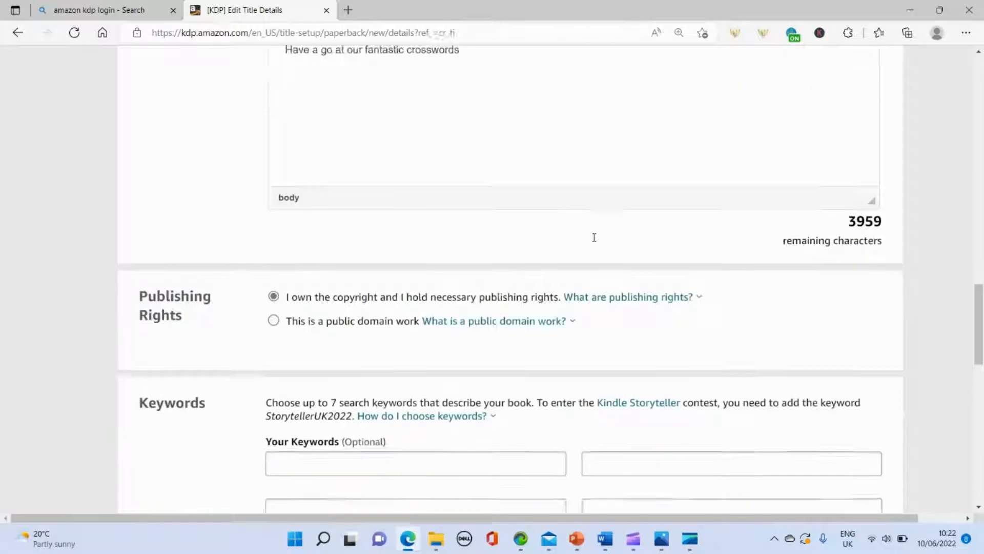
{"action": "scroll", "coordinate": [594, 237], "scroll_direction": "down", "scroll_amount": 2}
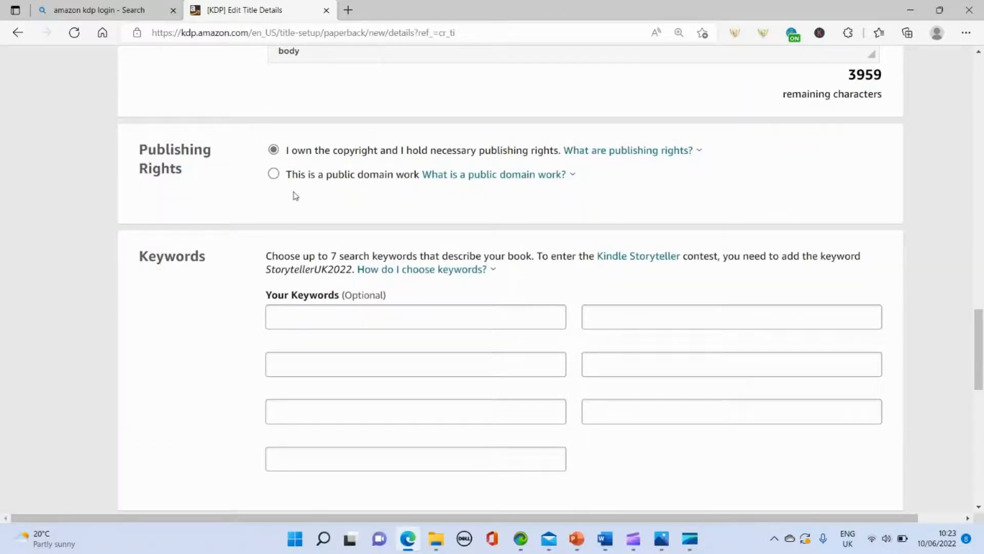
{"action": "scroll", "coordinate": [314, 209], "scroll_direction": "down", "scroll_amount": 1}
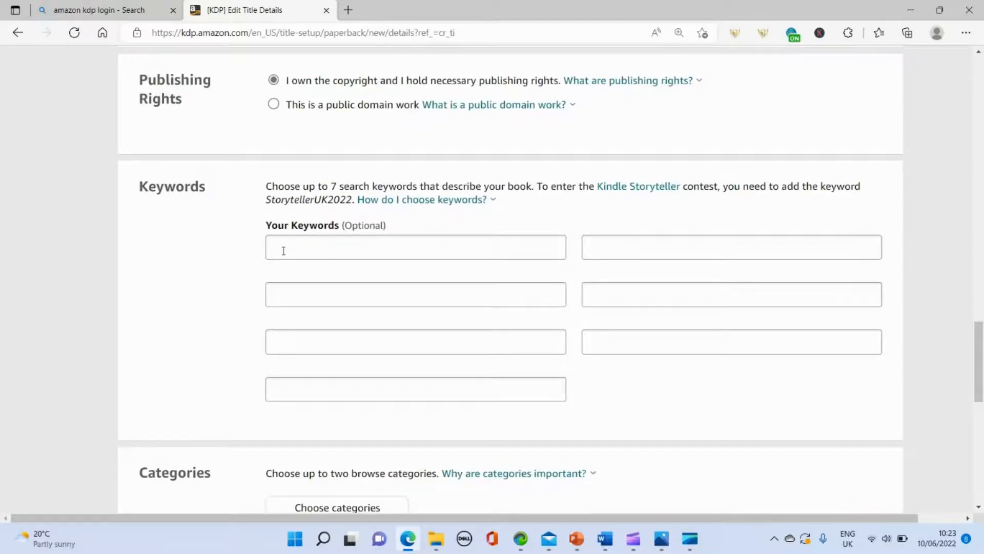
{"action": "left_click", "coordinate": [283, 251]}
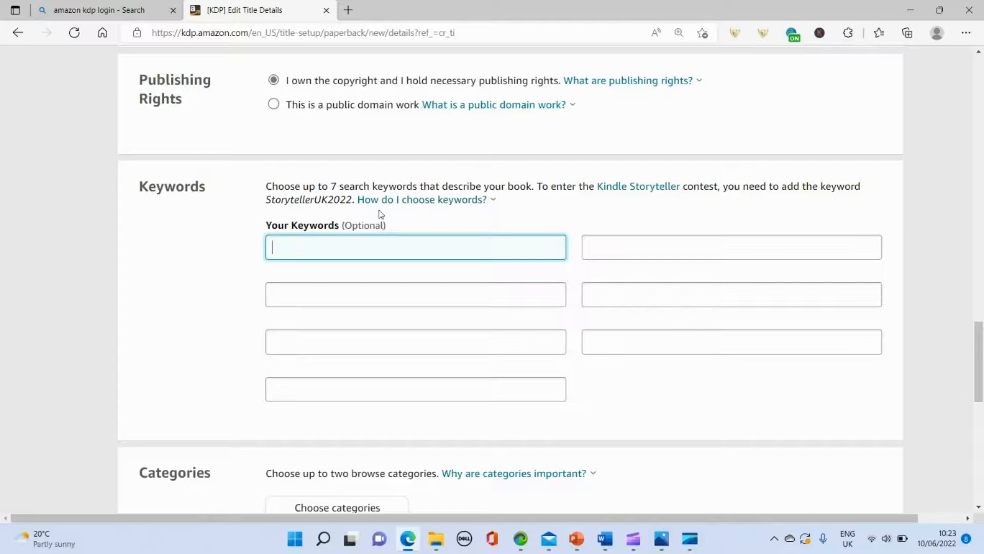
{"action": "type", "text": "crosswords"}
{"action": "left_click", "coordinate": [351, 302]}
{"action": "type", "text": "puzzles"}
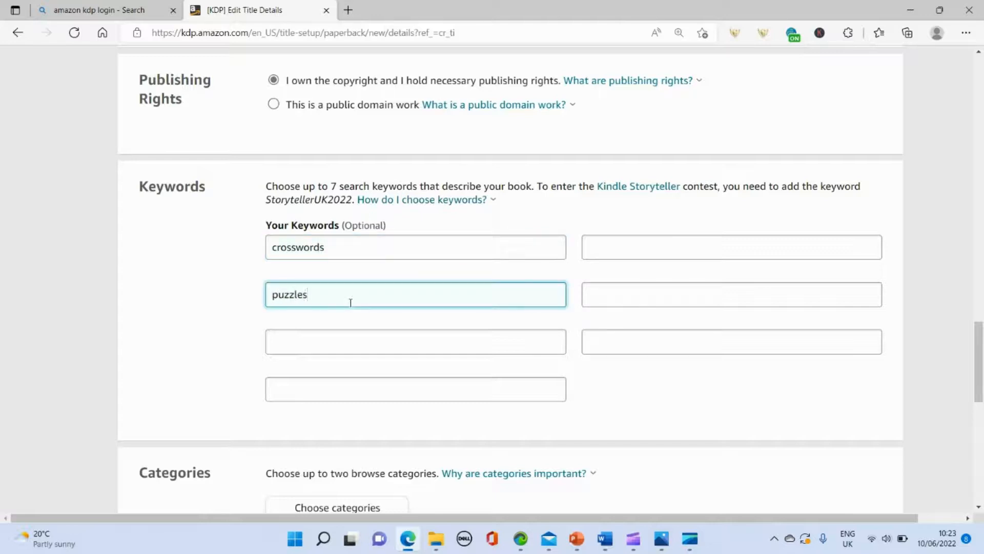
{"action": "left_click", "coordinate": [345, 345]}
{"action": "type", "text": "for al"}
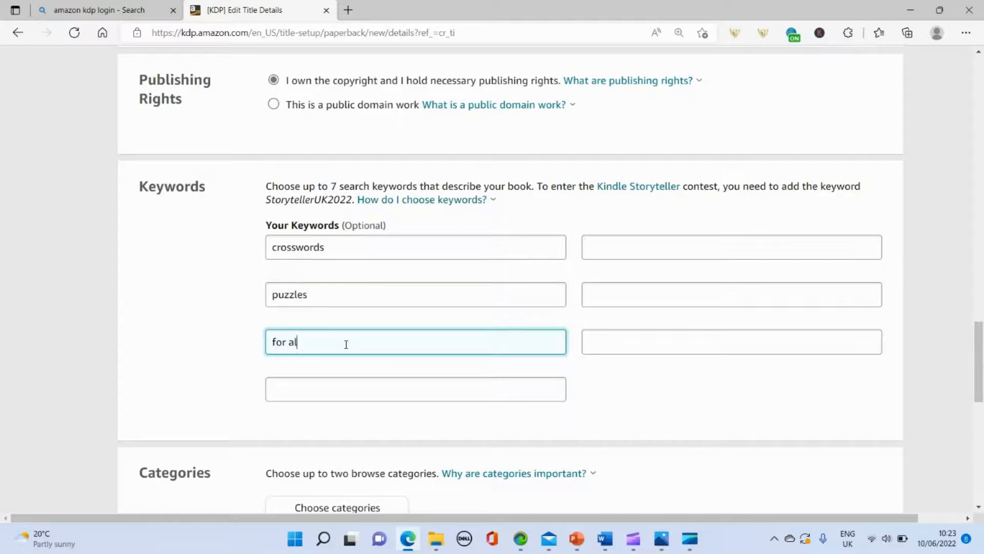
{"action": "key", "text": "BackSpace"}
{"action": "type", "text": "dults"}
Choose Nonfiction > Games > Crosswords > General as a browse category for the book and save the category selection.
{"action": "scroll", "coordinate": [346, 344], "scroll_direction": "down", "scroll_amount": 5}
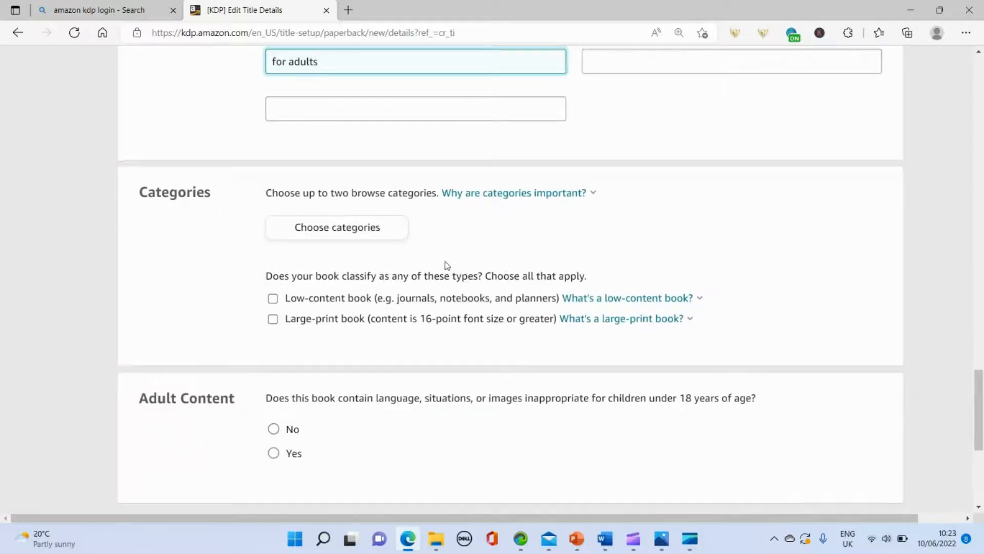
{"action": "left_click", "coordinate": [355, 230]}
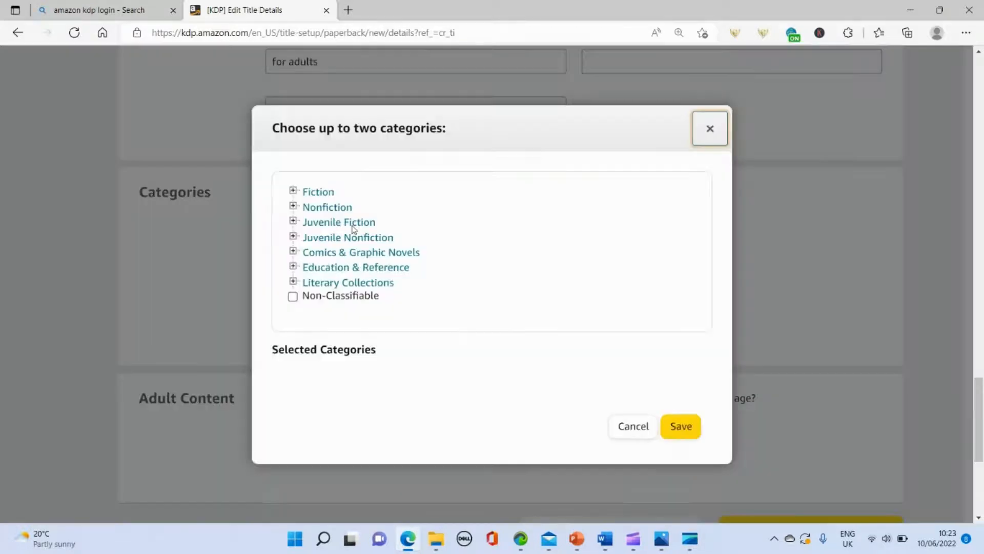
{"action": "left_click", "coordinate": [307, 208]}
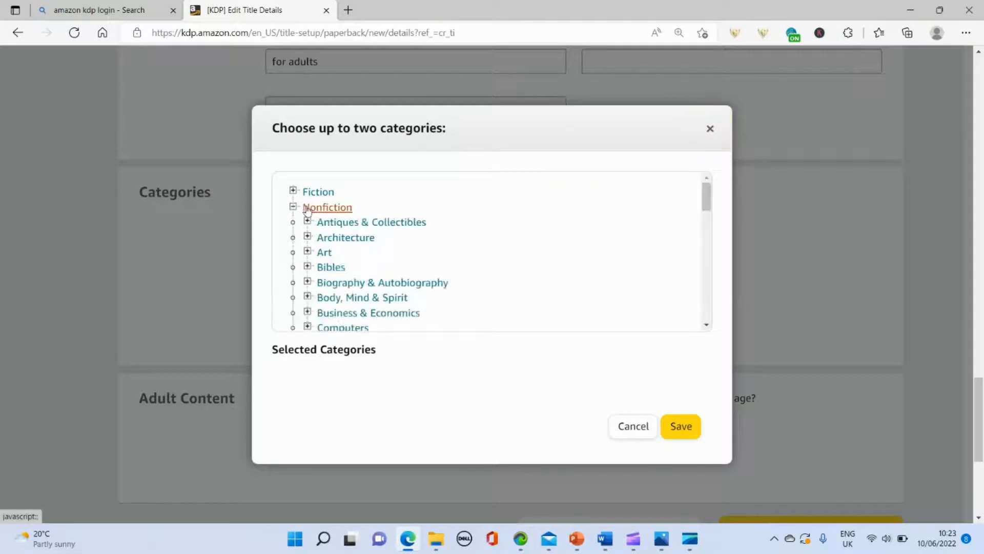
{"action": "scroll", "coordinate": [397, 255], "scroll_direction": "down", "scroll_amount": 1}
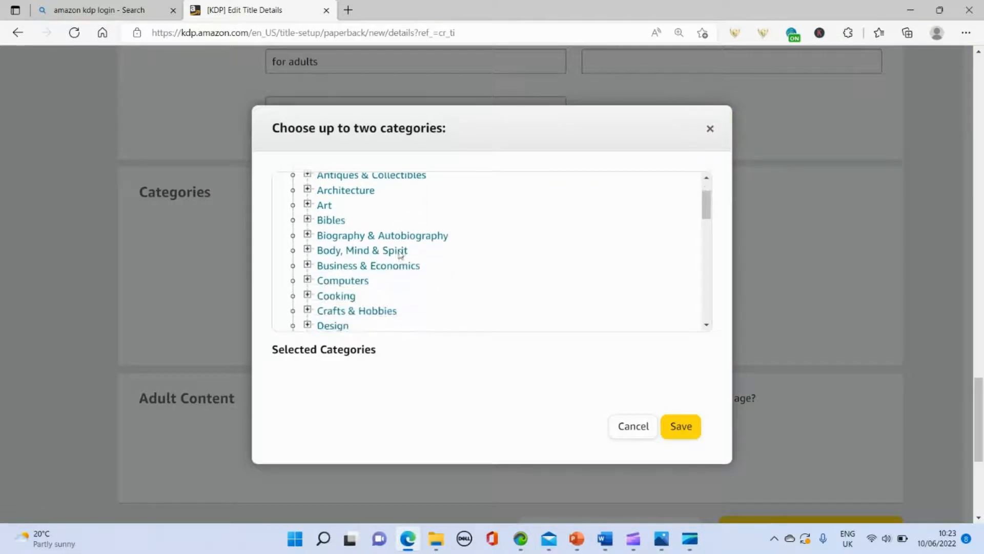
{"action": "scroll", "coordinate": [333, 308], "scroll_direction": "down", "scroll_amount": 2}
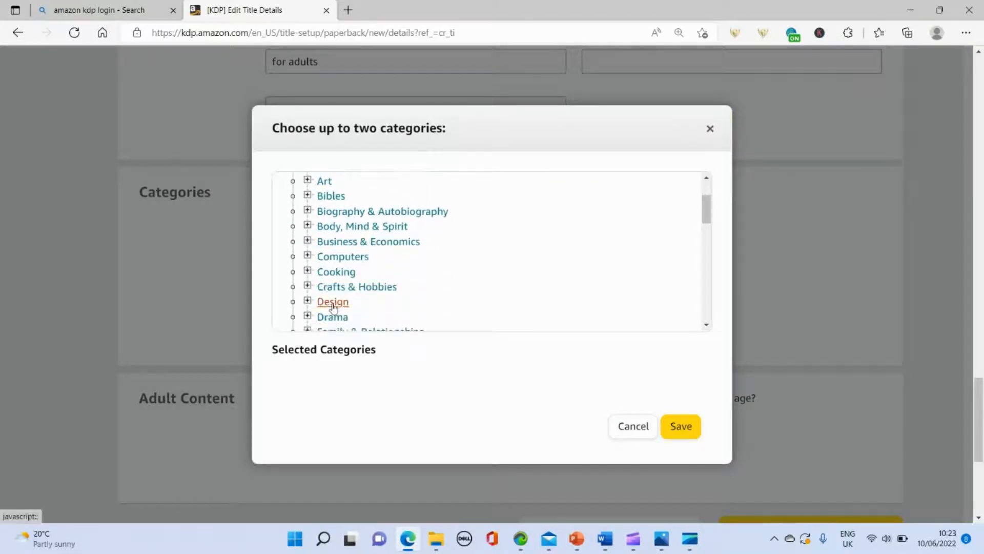
{"action": "left_click", "coordinate": [334, 275]}
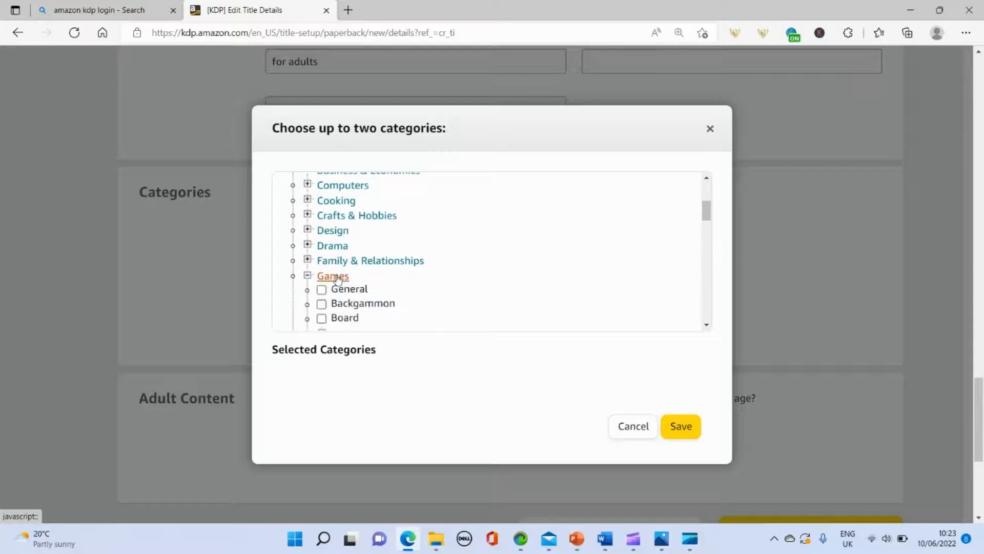
{"action": "scroll", "coordinate": [430, 319], "scroll_direction": "down", "scroll_amount": 2}
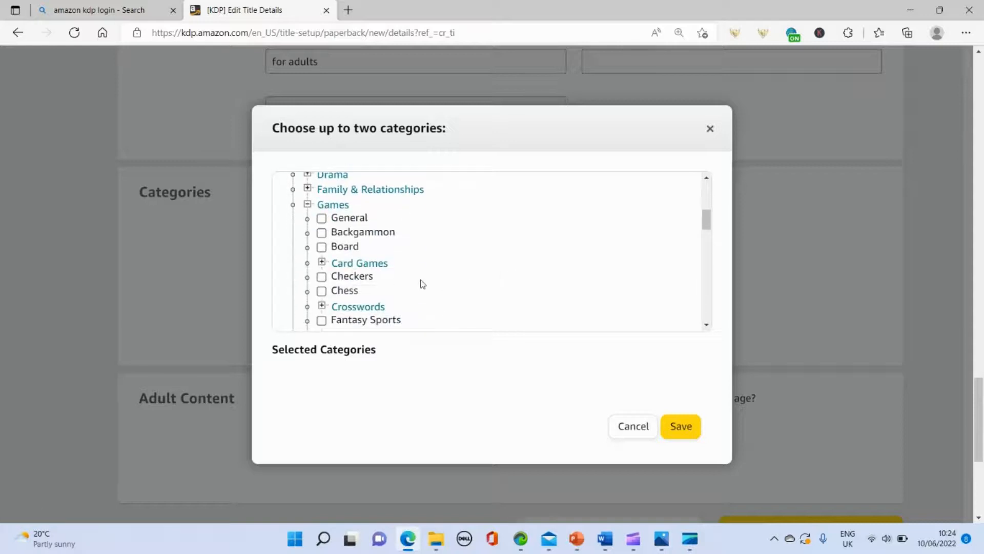
{"action": "scroll", "coordinate": [422, 283], "scroll_direction": "down", "scroll_amount": 1}
{"action": "left_click", "coordinate": [358, 258]}
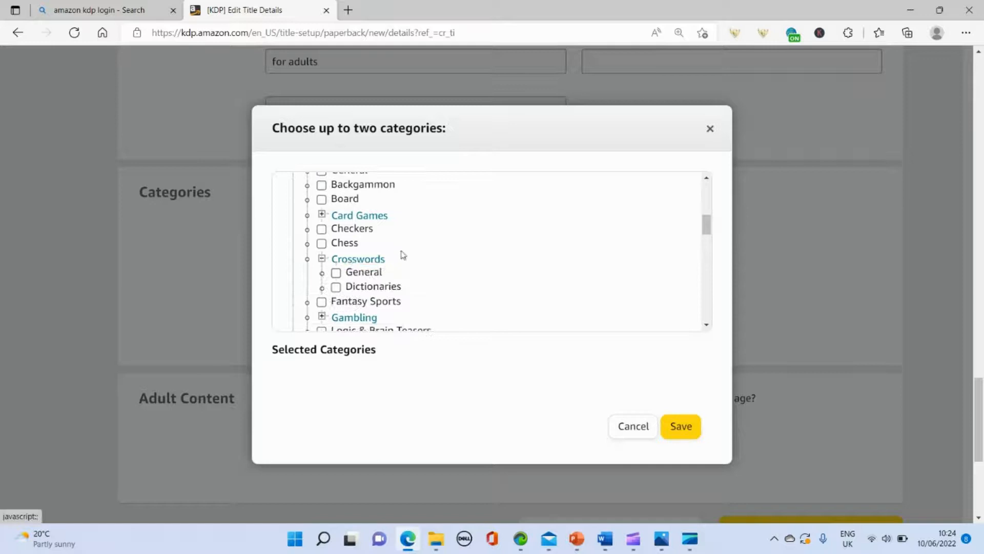
{"action": "left_click", "coordinate": [363, 274]}
{"action": "scroll", "coordinate": [420, 271], "scroll_direction": "down", "scroll_amount": 1}
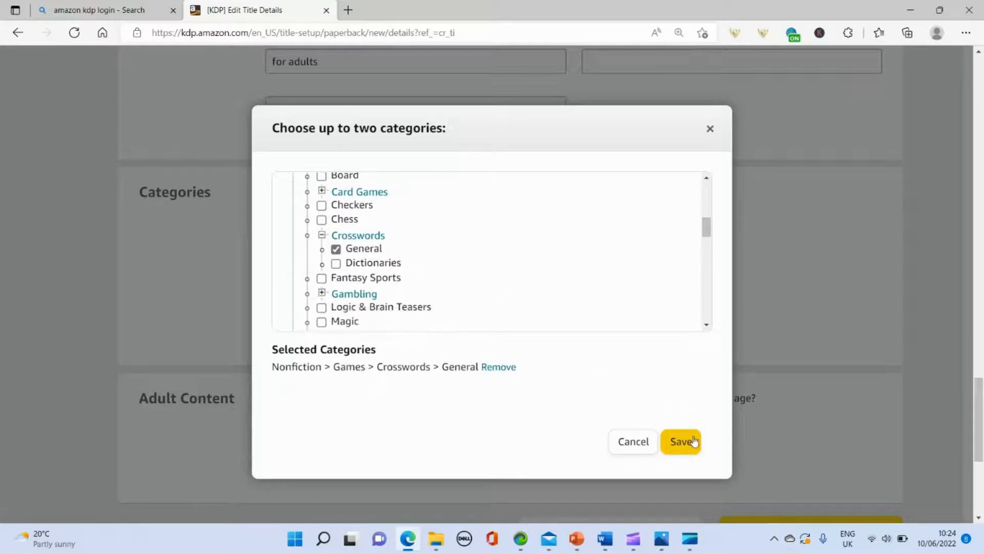
{"action": "left_click", "coordinate": [681, 441]}
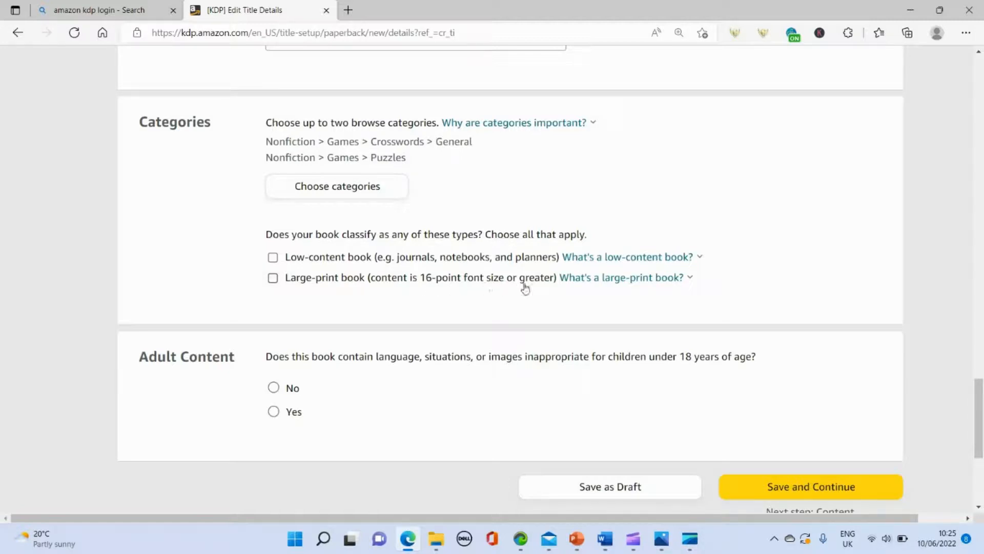
Answer No to the adult content question, then save the paperback details and continue to the content stage.
{"action": "scroll", "coordinate": [661, 314], "scroll_direction": "down", "scroll_amount": 1}
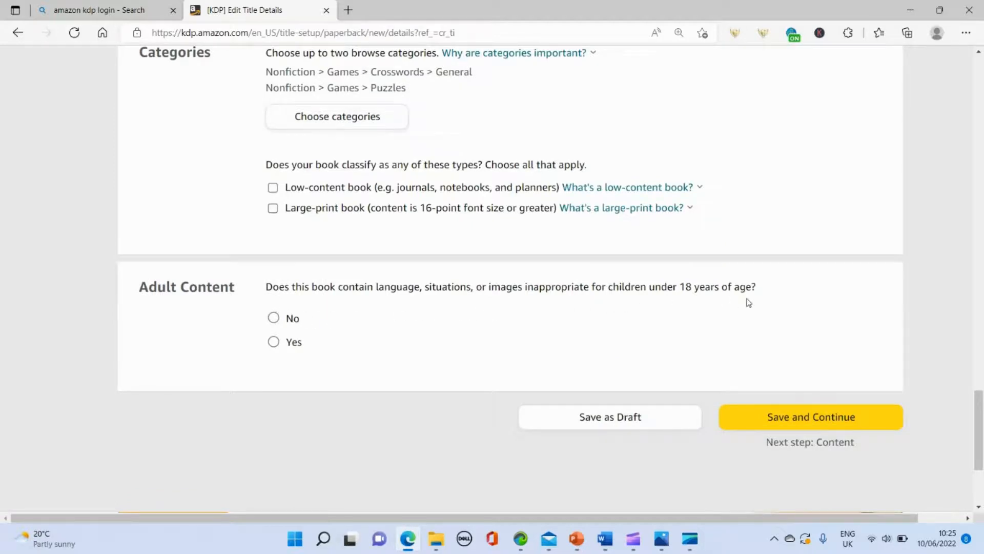
{"action": "left_click", "coordinate": [277, 324]}
{"action": "left_click", "coordinate": [777, 421]}
Assign a free KDP ISBN to the paperback and confirm the assignment.
{"action": "scroll", "coordinate": [648, 367], "scroll_direction": "down", "scroll_amount": 3}
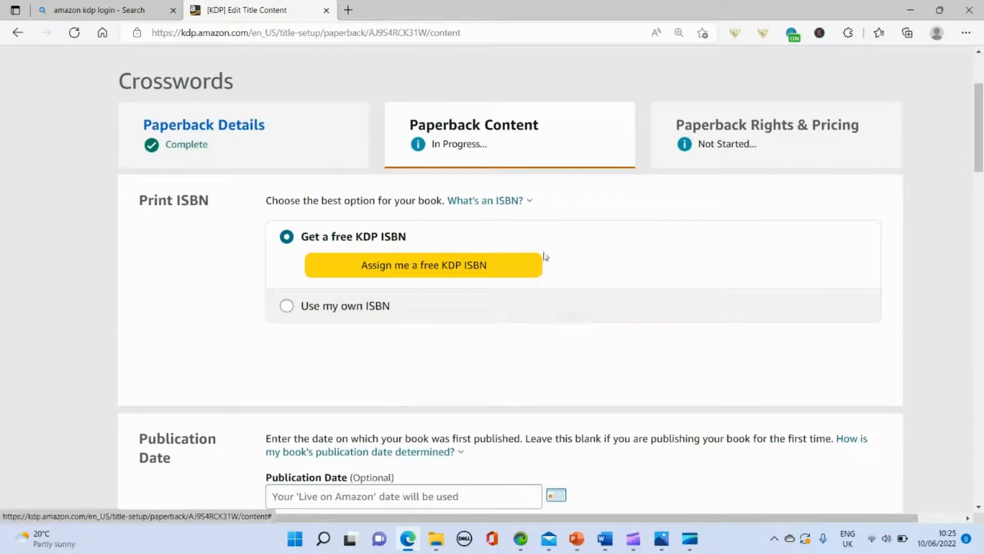
{"action": "left_click", "coordinate": [406, 268]}
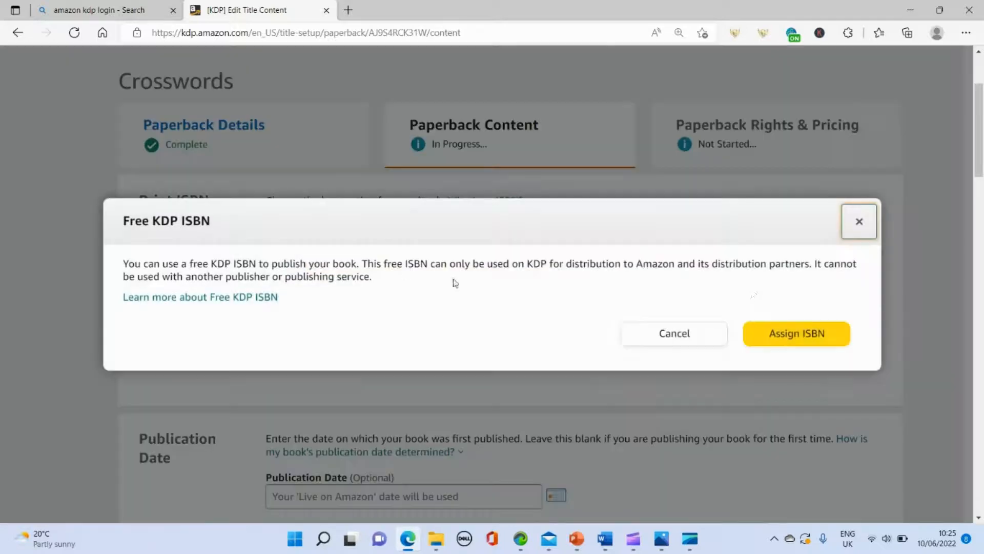
{"action": "left_click", "coordinate": [786, 339]}
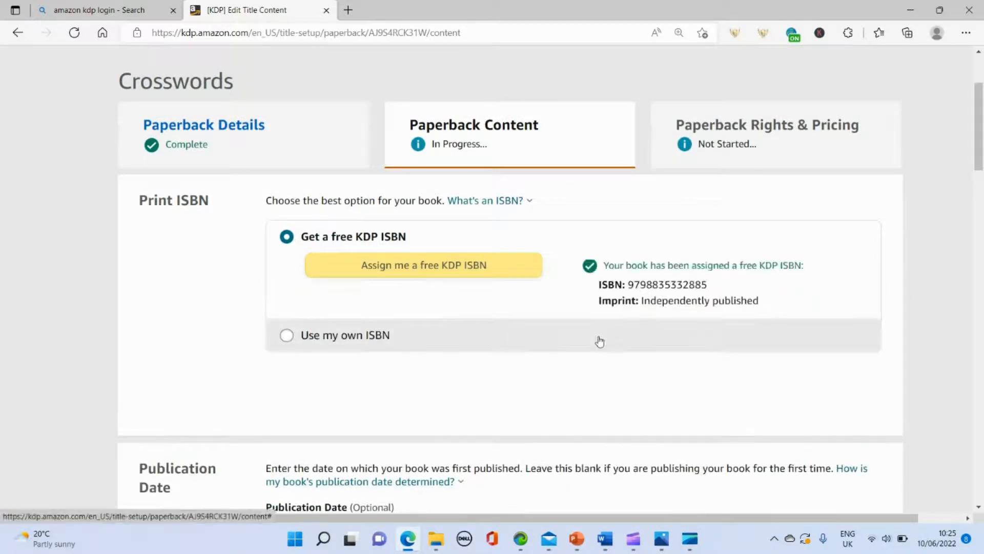
Check the crosswords PDF open in the other browser and set the paperback's trim size to 7.5 x 9.25 in.
{"action": "scroll", "coordinate": [599, 342], "scroll_direction": "down", "scroll_amount": 5}
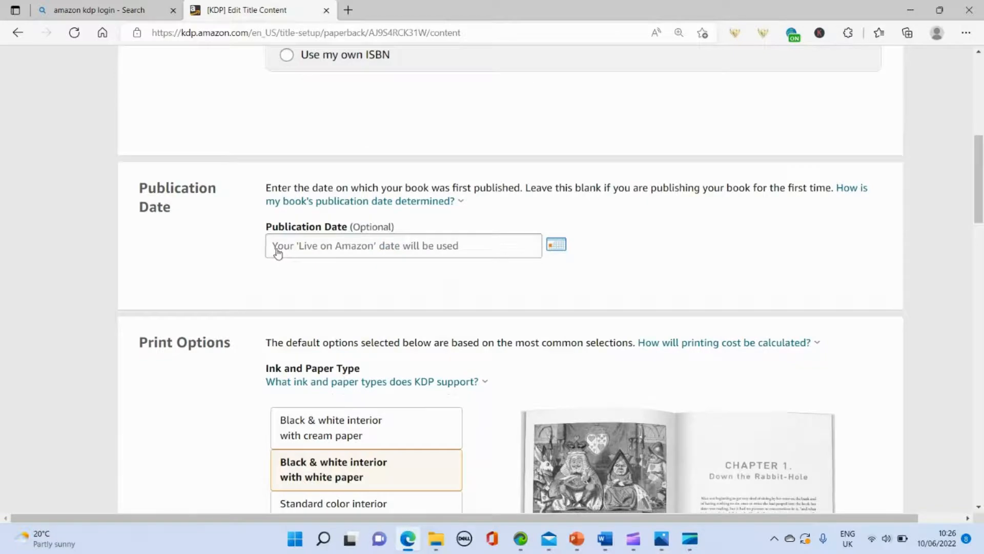
{"action": "scroll", "coordinate": [267, 284], "scroll_direction": "down", "scroll_amount": 1}
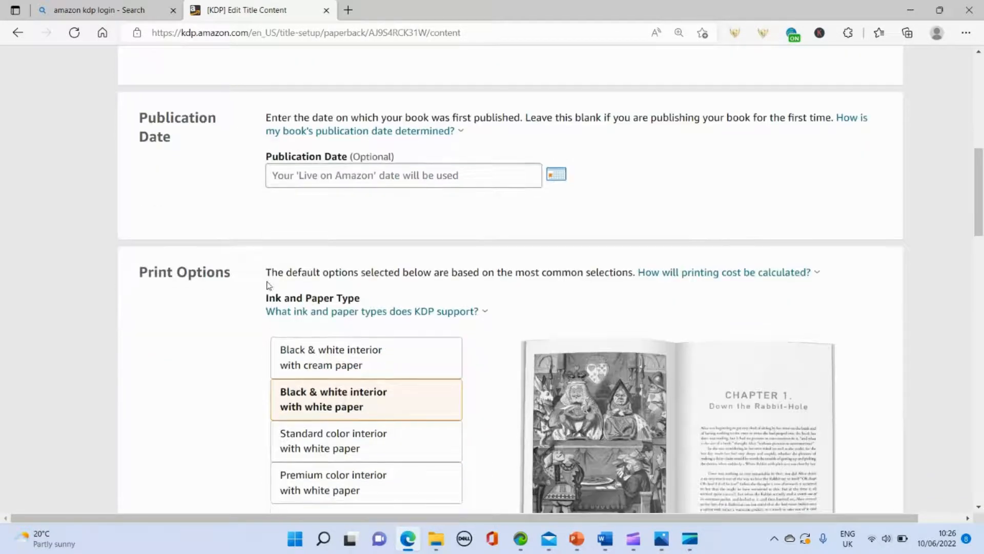
{"action": "scroll", "coordinate": [729, 182], "scroll_direction": "down", "scroll_amount": 2}
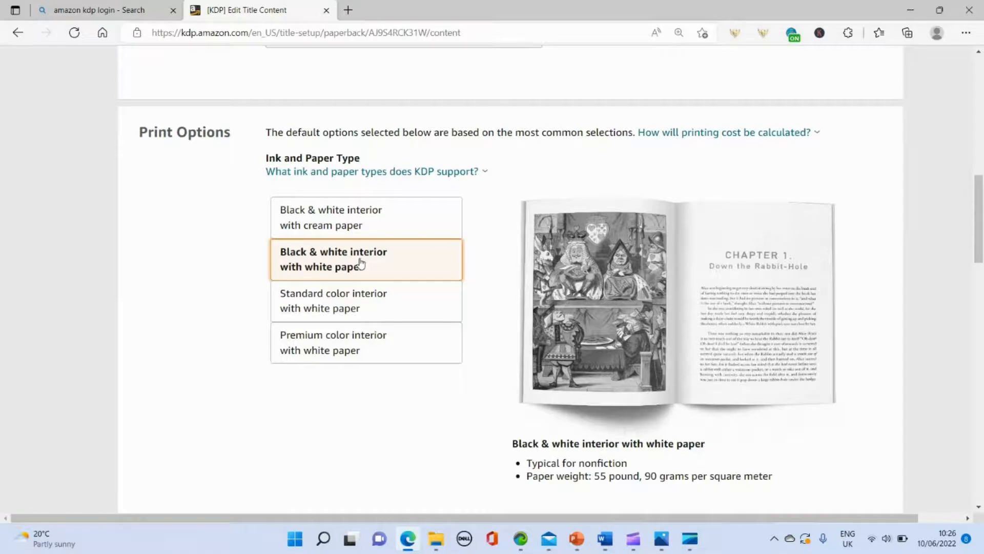
{"action": "scroll", "coordinate": [361, 263], "scroll_direction": "down", "scroll_amount": 5}
{"action": "scroll", "coordinate": [367, 206], "scroll_direction": "up", "scroll_amount": 3}
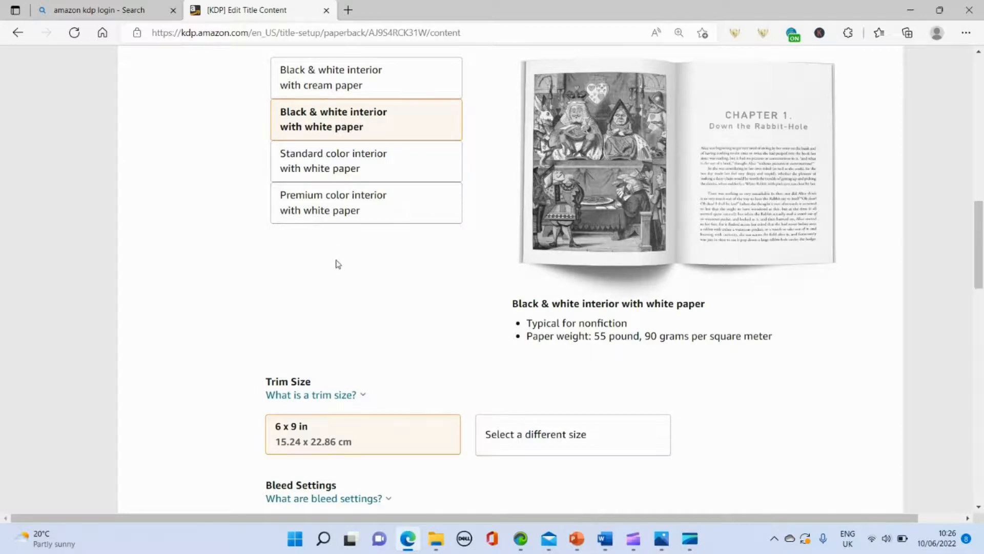
{"action": "scroll", "coordinate": [337, 264], "scroll_direction": "down", "scroll_amount": 4}
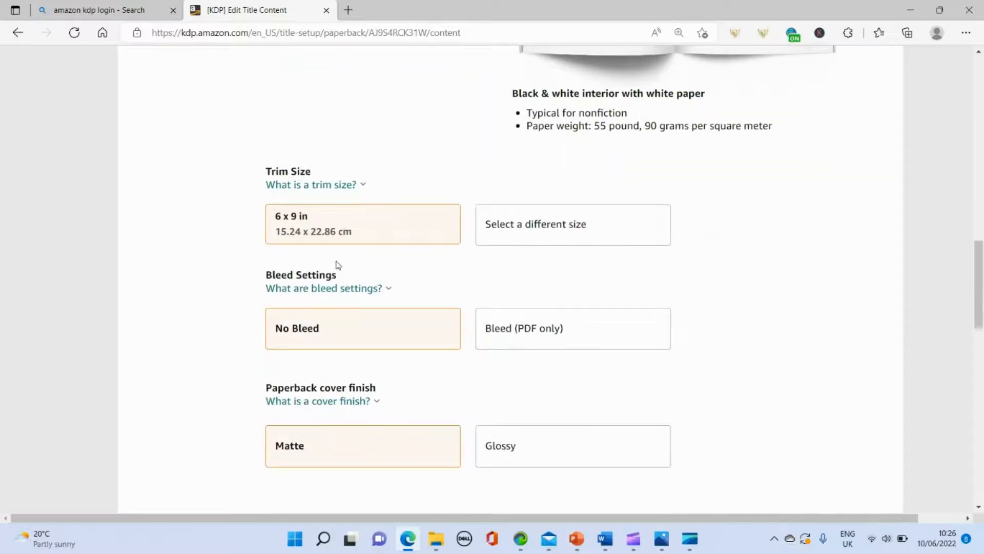
{"action": "left_click", "coordinate": [522, 546]}
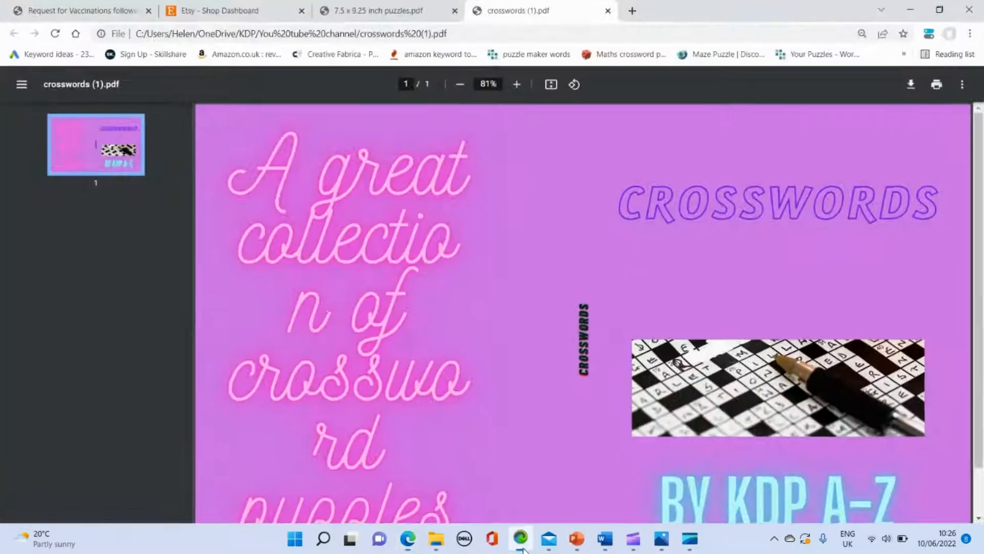
{"action": "left_click", "coordinate": [521, 546]}
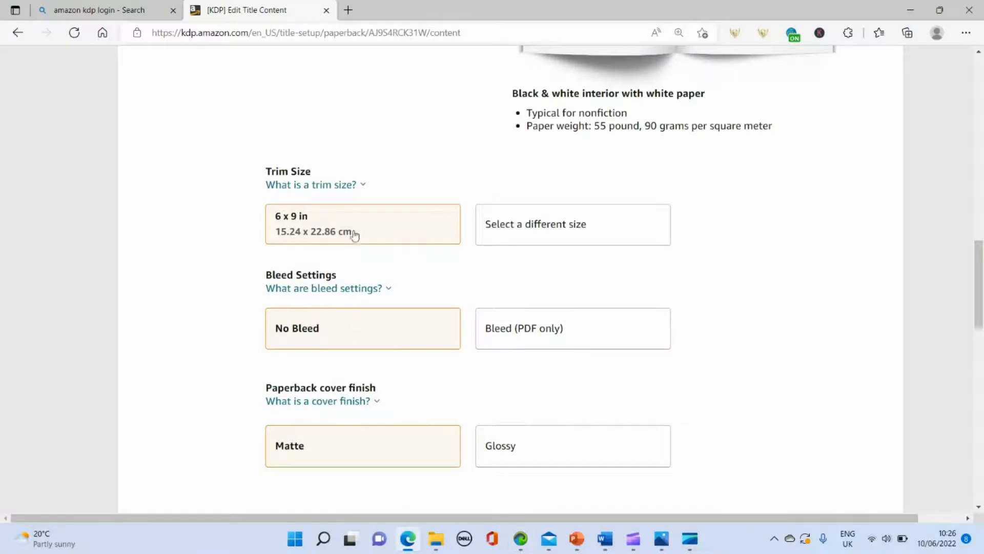
{"action": "left_click", "coordinate": [352, 234]}
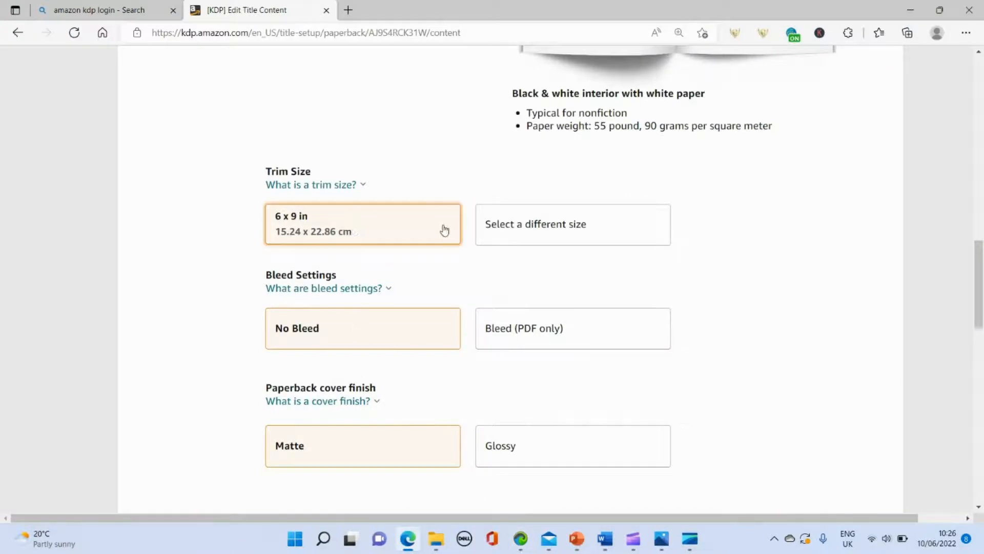
{"action": "left_click", "coordinate": [529, 230]}
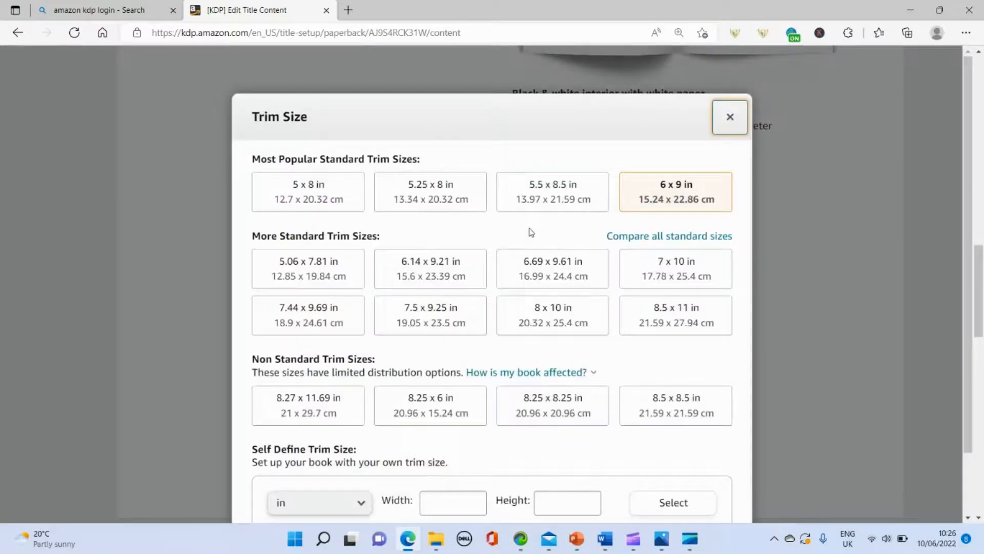
{"action": "scroll", "coordinate": [531, 232], "scroll_direction": "down", "scroll_amount": 2}
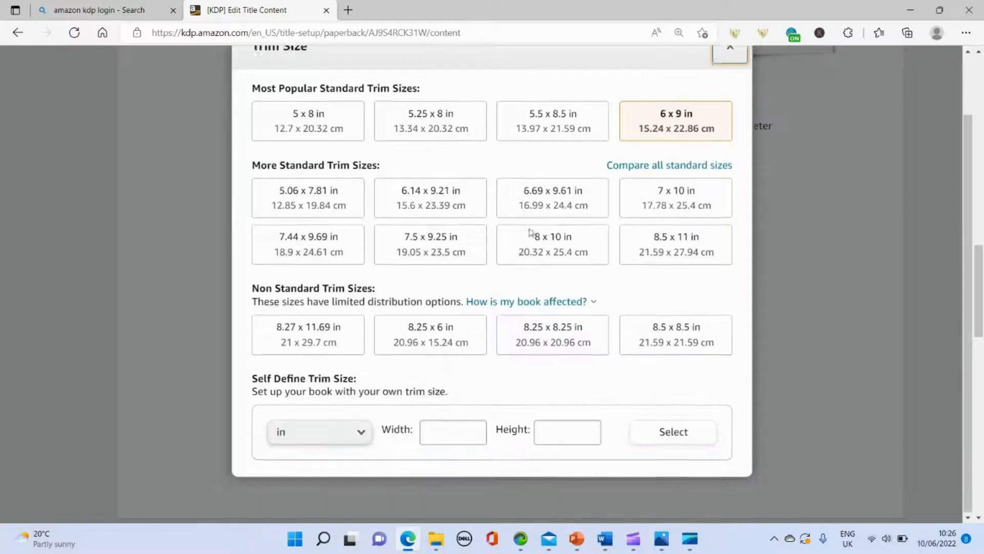
{"action": "left_click", "coordinate": [432, 238]}
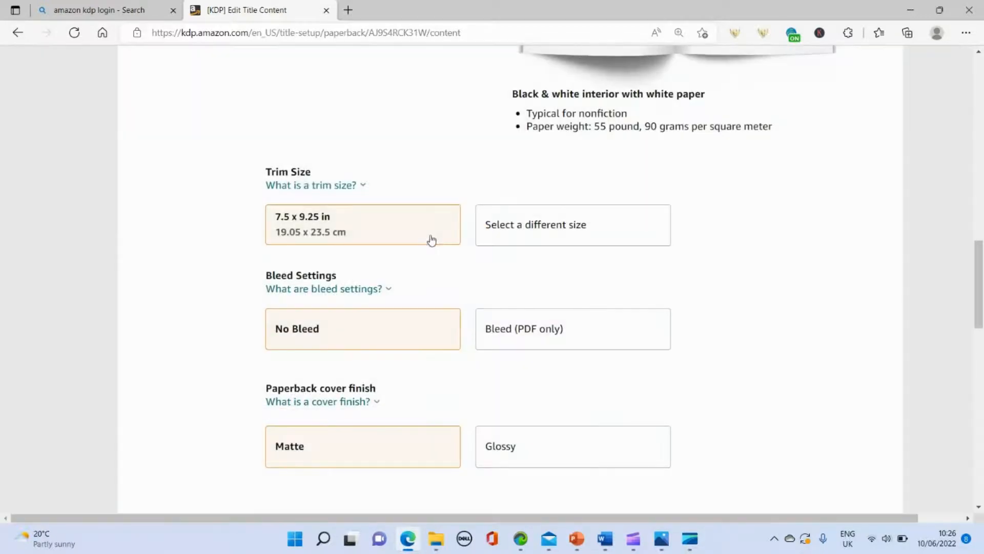
Select No Bleed for the bleed settings and Glossy for the paperback cover finish.
{"action": "left_click", "coordinate": [378, 329]}
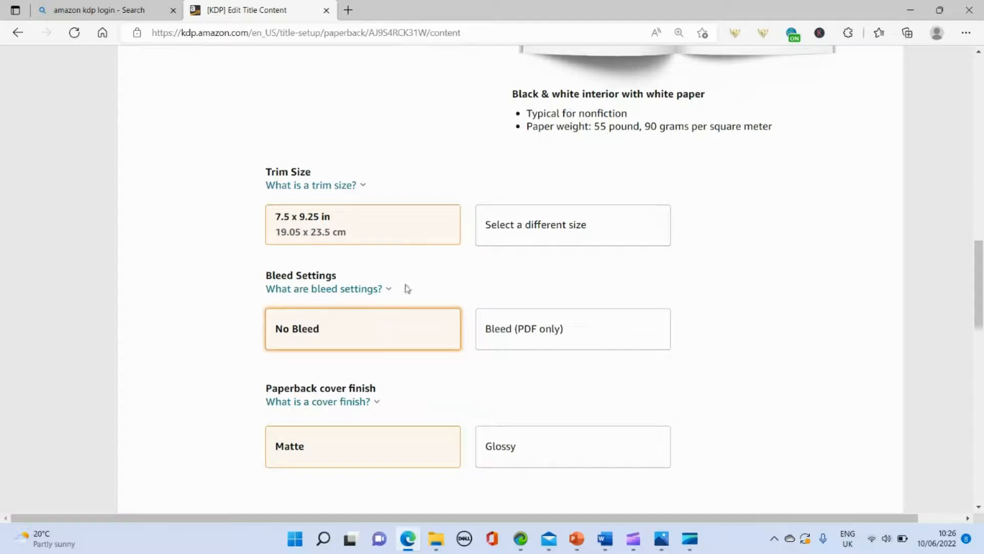
{"action": "scroll", "coordinate": [405, 287], "scroll_direction": "down", "scroll_amount": 1}
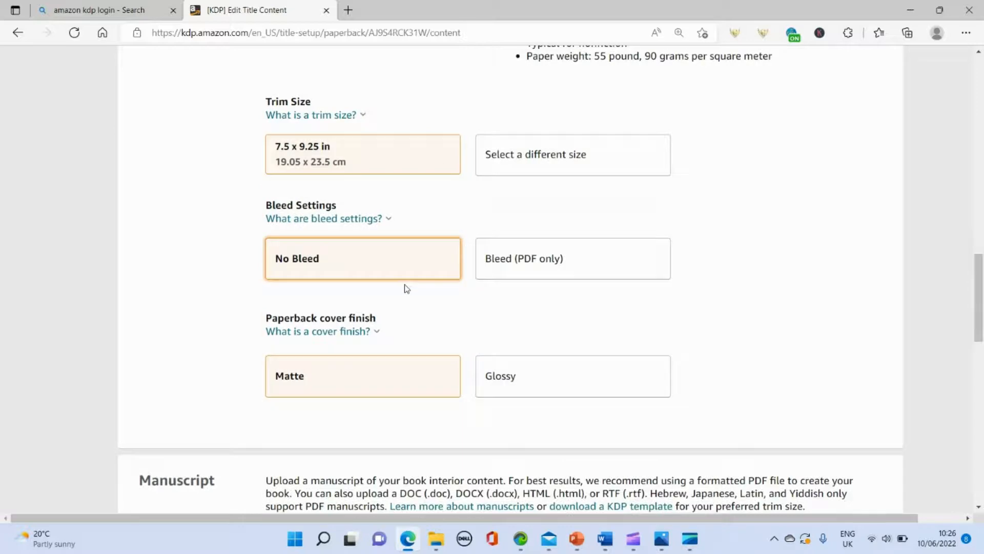
{"action": "scroll", "coordinate": [404, 285], "scroll_direction": "down", "scroll_amount": 1}
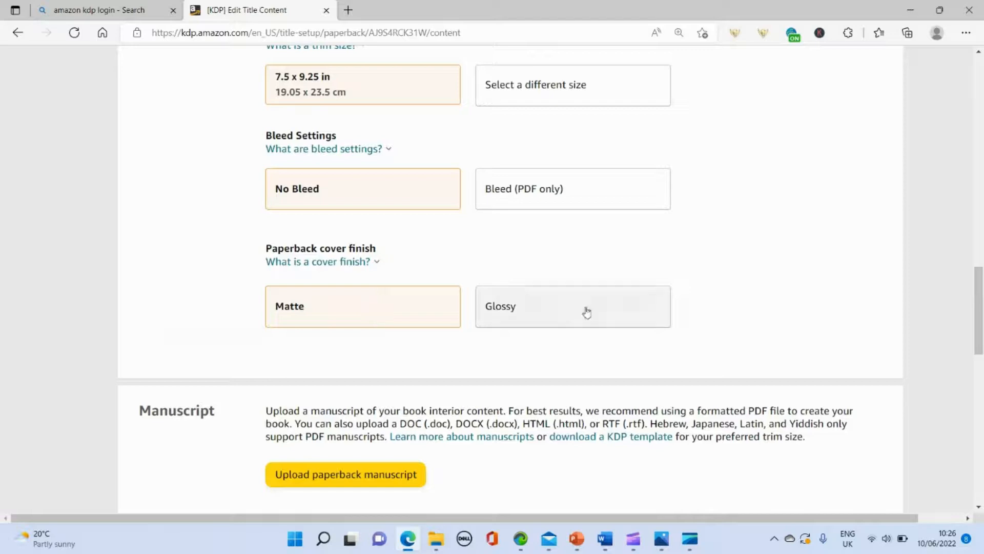
{"action": "left_click", "coordinate": [552, 308]}
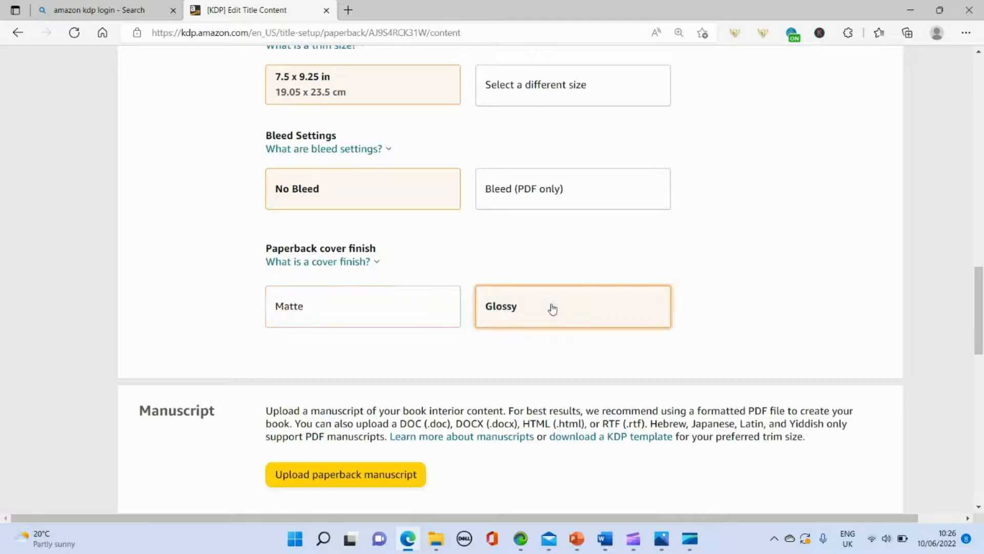
Upload the PDF "7.5 x 9.25 inch puzzles" from the dementia diary folder as the paperback manuscript.
{"action": "scroll", "coordinate": [357, 367], "scroll_direction": "down", "scroll_amount": 3}
{"action": "scroll", "coordinate": [356, 366], "scroll_direction": "down", "scroll_amount": 1}
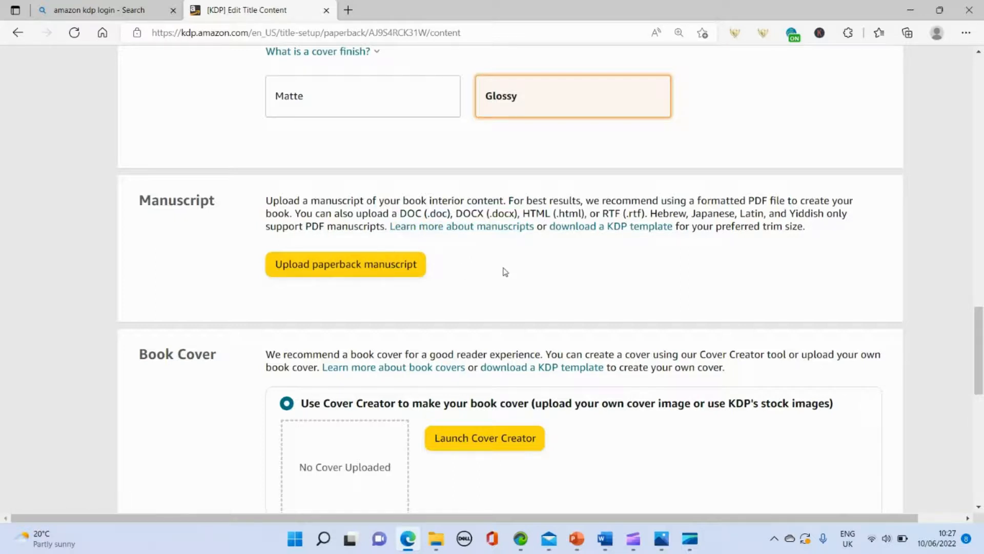
{"action": "left_click", "coordinate": [330, 267]}
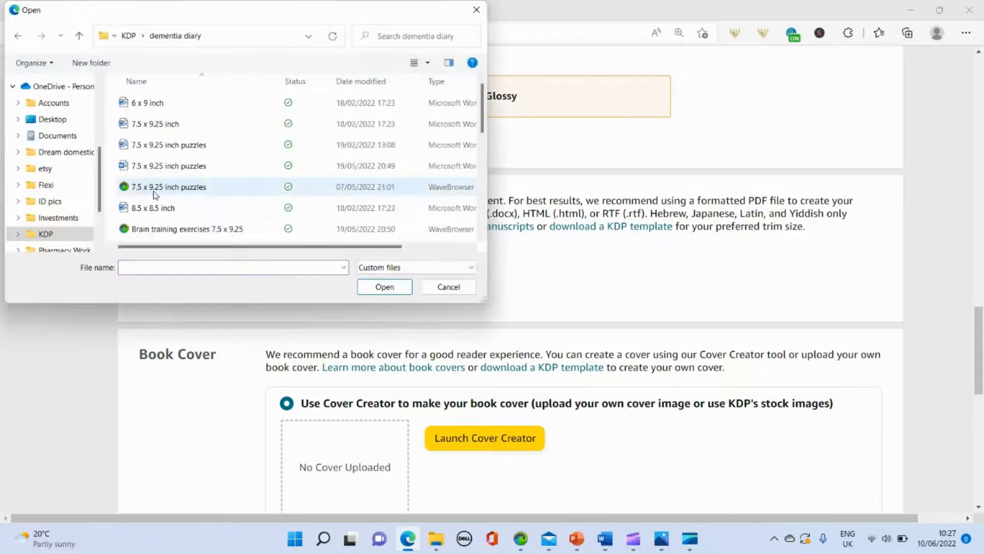
{"action": "left_click", "coordinate": [156, 188]}
{"action": "left_click", "coordinate": [153, 191]}
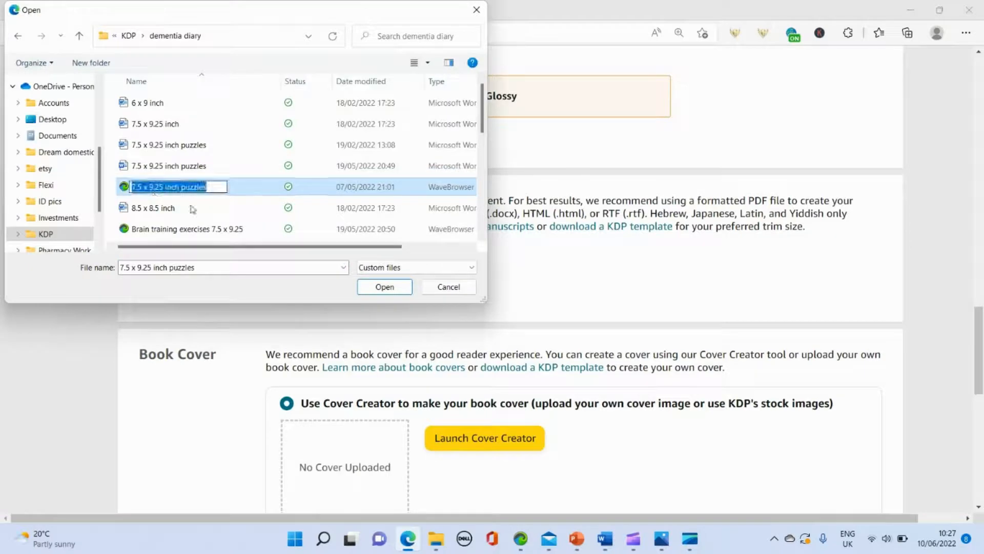
{"action": "double_click", "coordinate": [123, 187]}
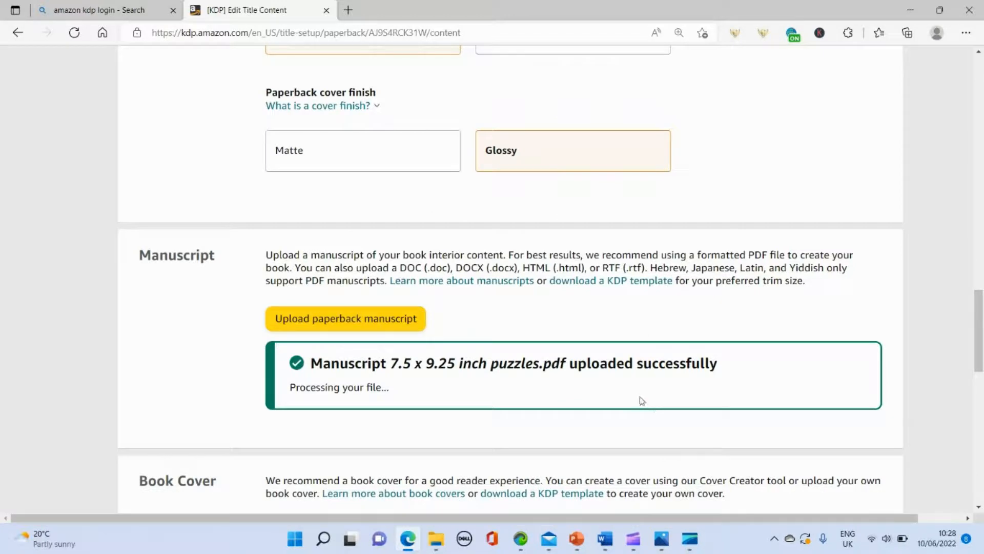
Choose to upload an existing print-ready PDF cover and upload the book's cover file.
{"action": "scroll", "coordinate": [644, 402], "scroll_direction": "down", "scroll_amount": 4}
{"action": "scroll", "coordinate": [638, 399], "scroll_direction": "down", "scroll_amount": 1}
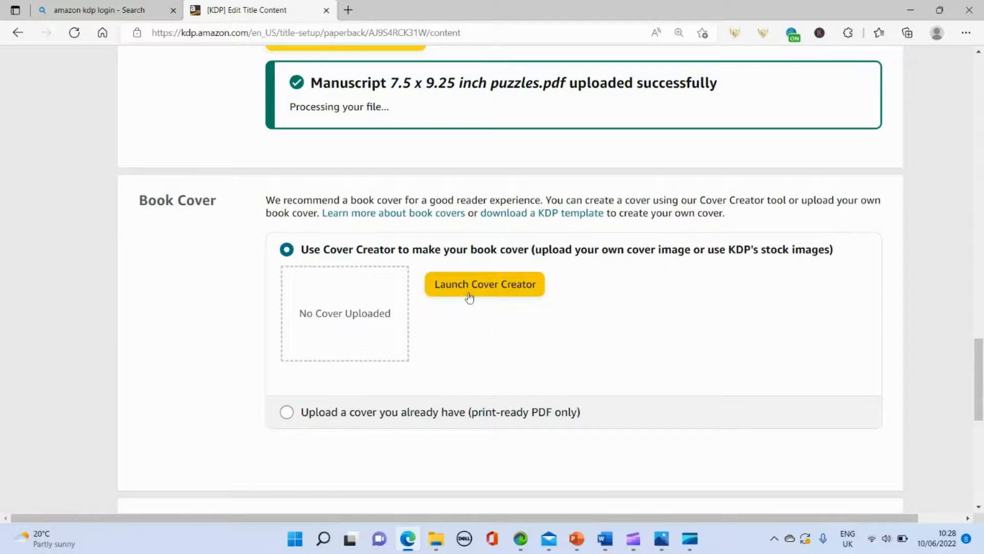
{"action": "left_click", "coordinate": [287, 413]}
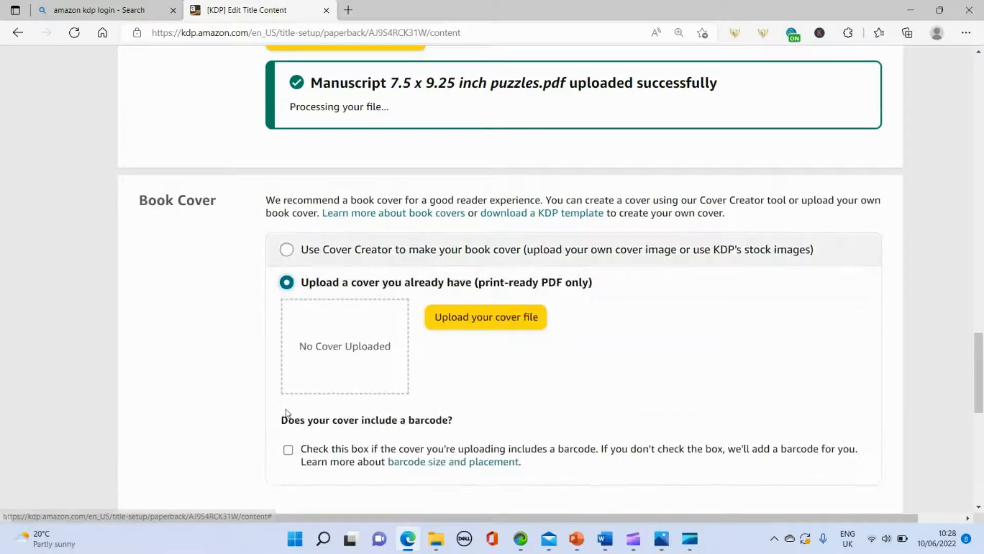
{"action": "left_click", "coordinate": [464, 320]}
{"action": "double_click", "coordinate": [138, 192]}
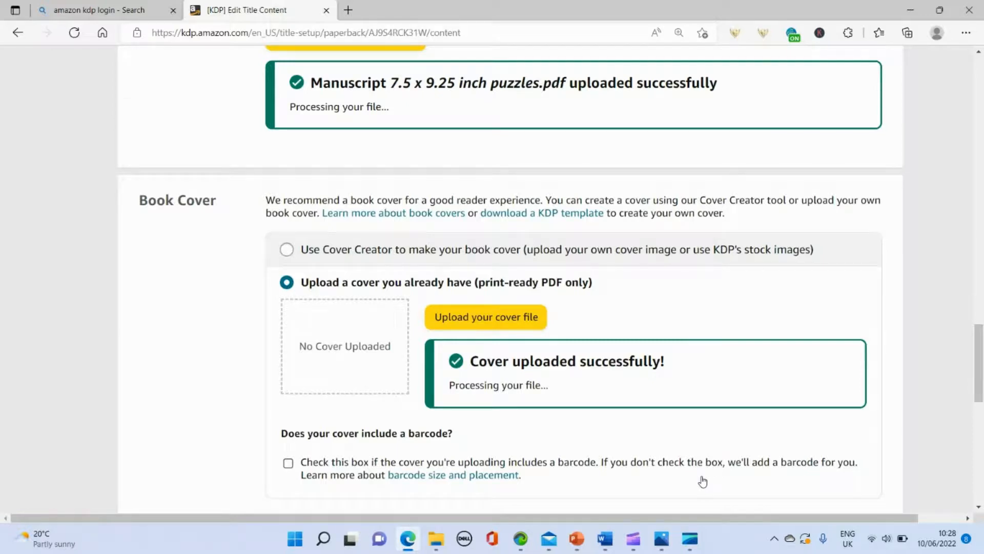
Launch the print previewer despite the small browser window, view pages 96-97 and approve the proof.
{"action": "scroll", "coordinate": [702, 481], "scroll_direction": "down", "scroll_amount": 1}
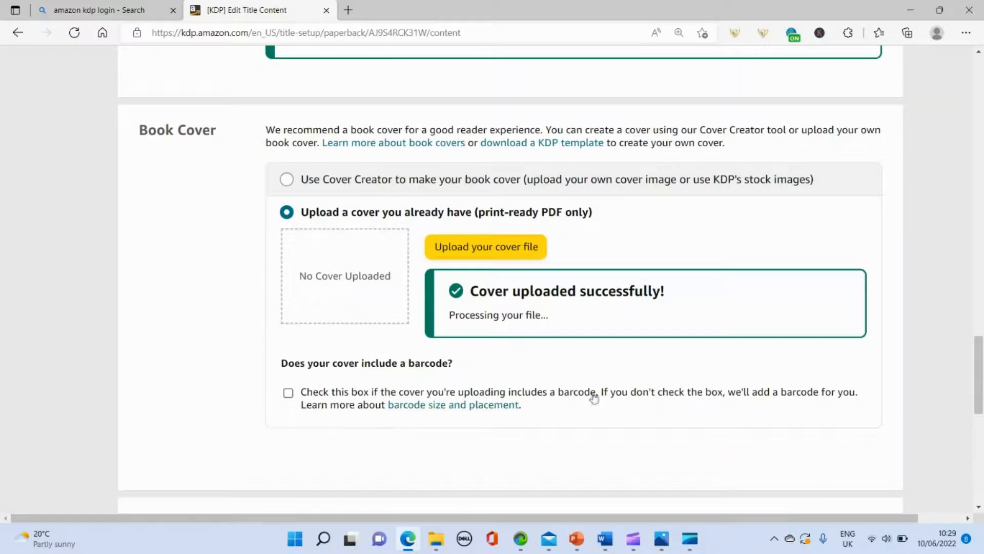
{"action": "scroll", "coordinate": [632, 412], "scroll_direction": "down", "scroll_amount": 3}
{"action": "scroll", "coordinate": [624, 382], "scroll_direction": "down", "scroll_amount": 1}
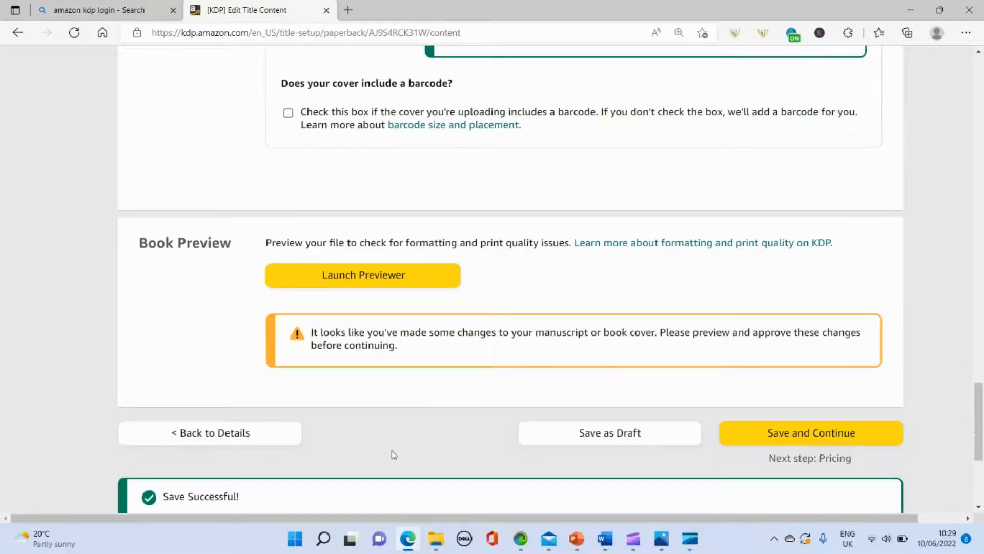
{"action": "left_click", "coordinate": [406, 277]}
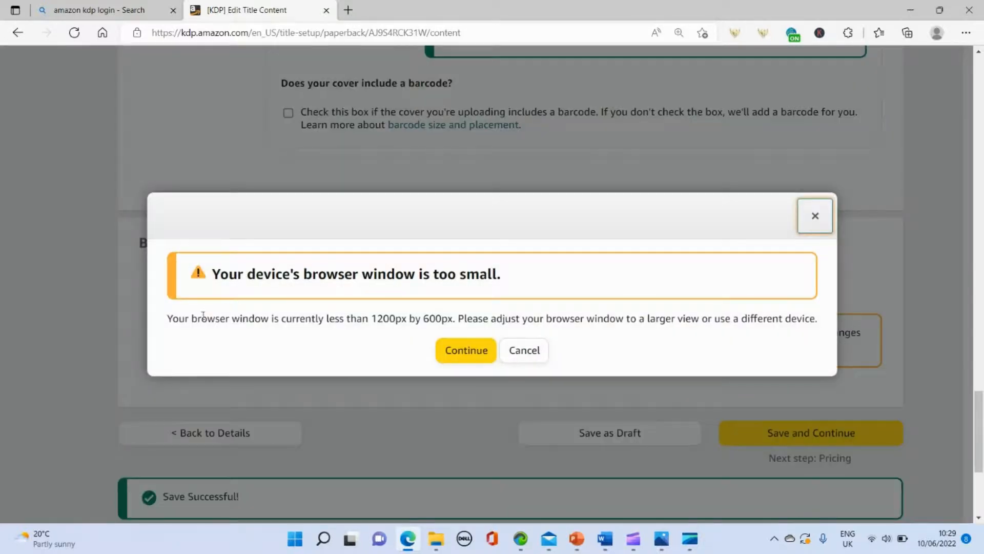
{"action": "left_click", "coordinate": [457, 354]}
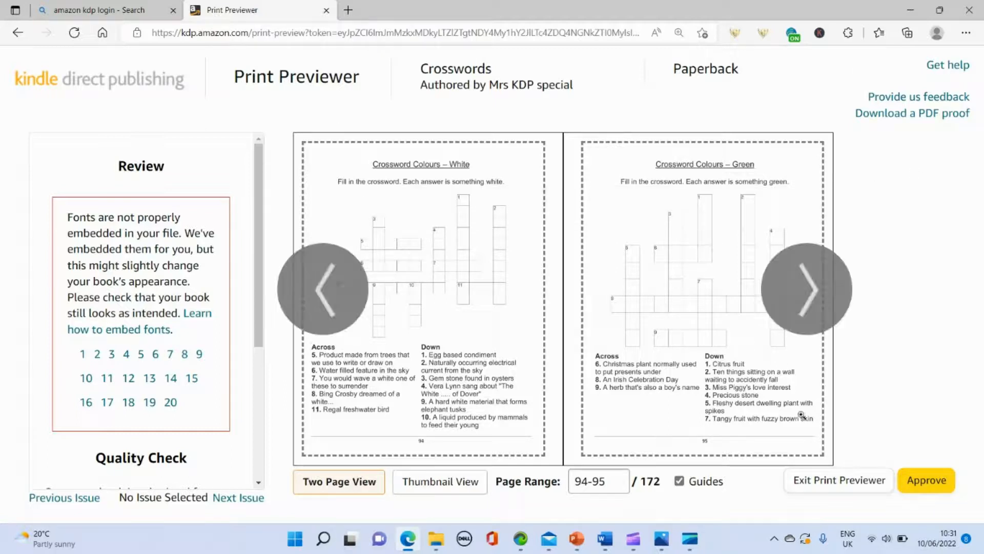
{"action": "left_click", "coordinate": [825, 303]}
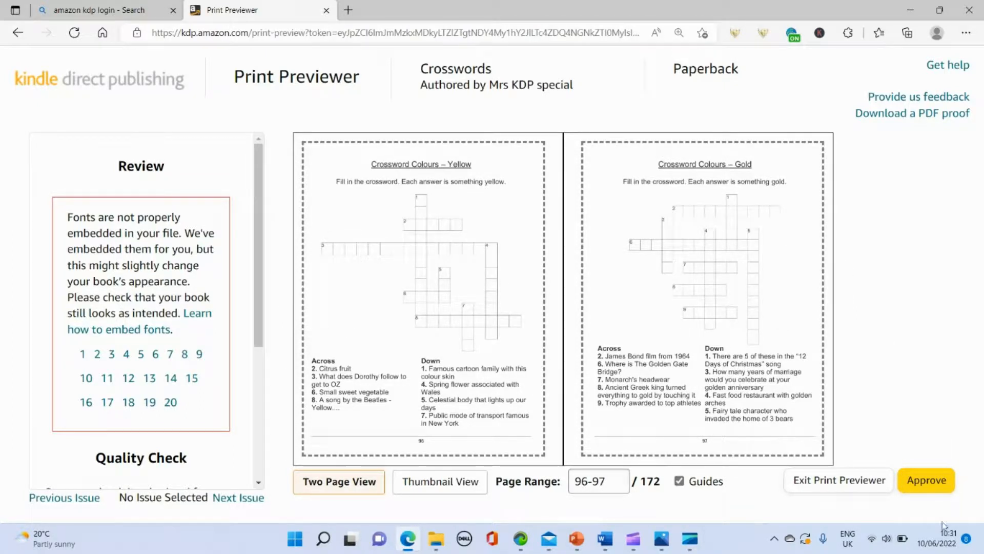
{"action": "left_click", "coordinate": [926, 480]}
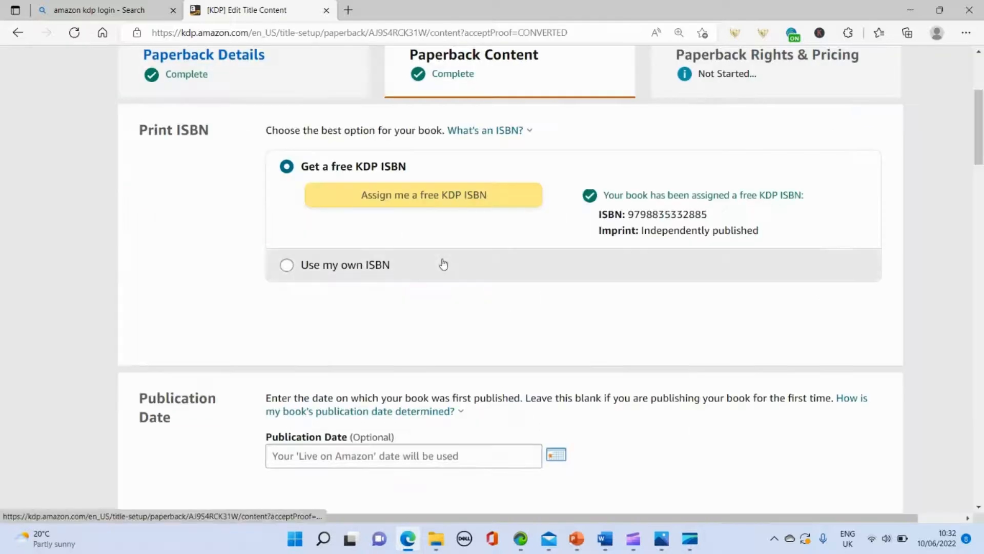
Save the paperback content and continue to the rights and pricing stage.
{"action": "scroll", "coordinate": [443, 259], "scroll_direction": "down", "scroll_amount": 20}
{"action": "scroll", "coordinate": [443, 263], "scroll_direction": "down", "scroll_amount": 15}
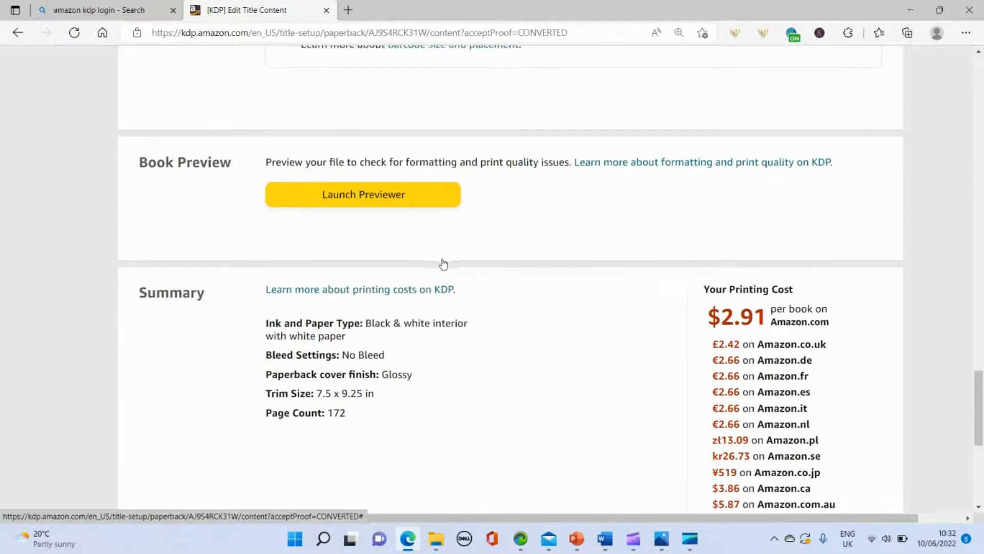
{"action": "left_click", "coordinate": [781, 239]}
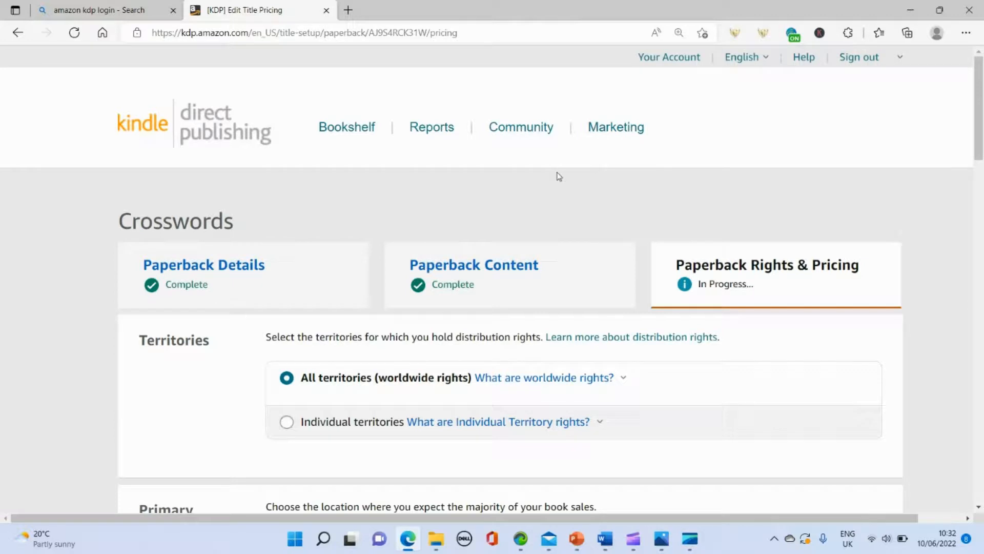
Set the primary marketplace to Amazon.co.uk, keeping worldwide rights for all territories.
{"action": "scroll", "coordinate": [559, 176], "scroll_direction": "down", "scroll_amount": 3}
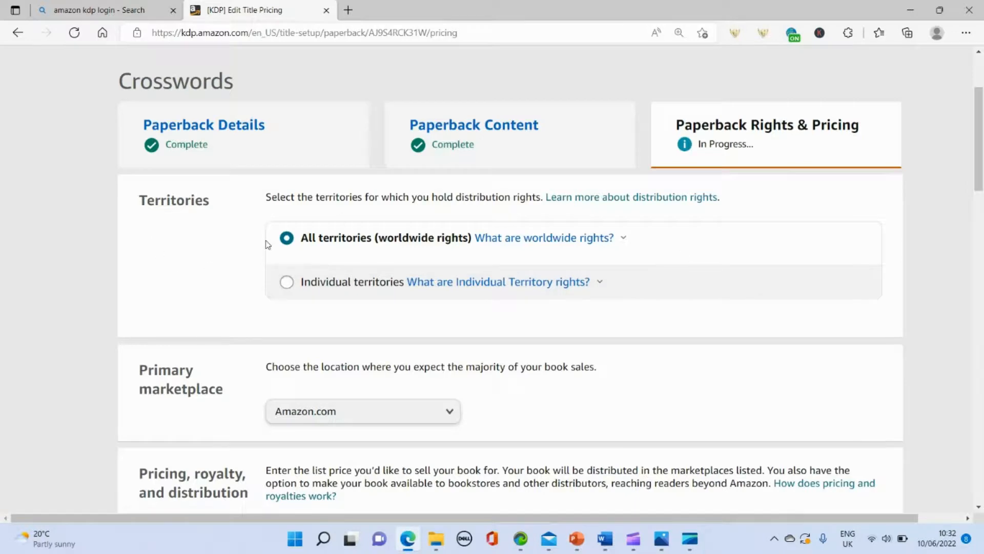
{"action": "scroll", "coordinate": [719, 244], "scroll_direction": "down", "scroll_amount": 2}
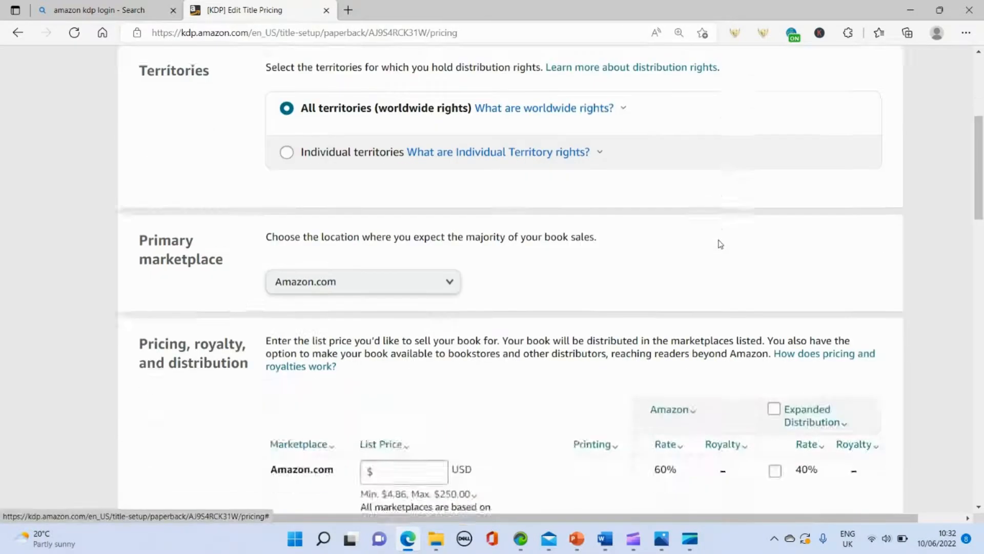
{"action": "scroll", "coordinate": [718, 244], "scroll_direction": "down", "scroll_amount": 2}
{"action": "scroll", "coordinate": [610, 244], "scroll_direction": "down", "scroll_amount": 1}
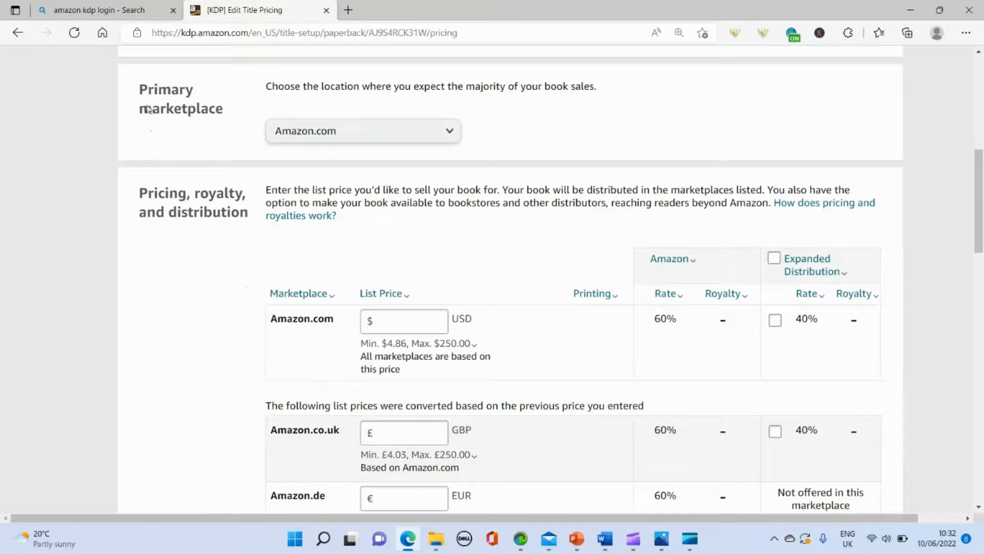
{"action": "left_click", "coordinate": [334, 135]}
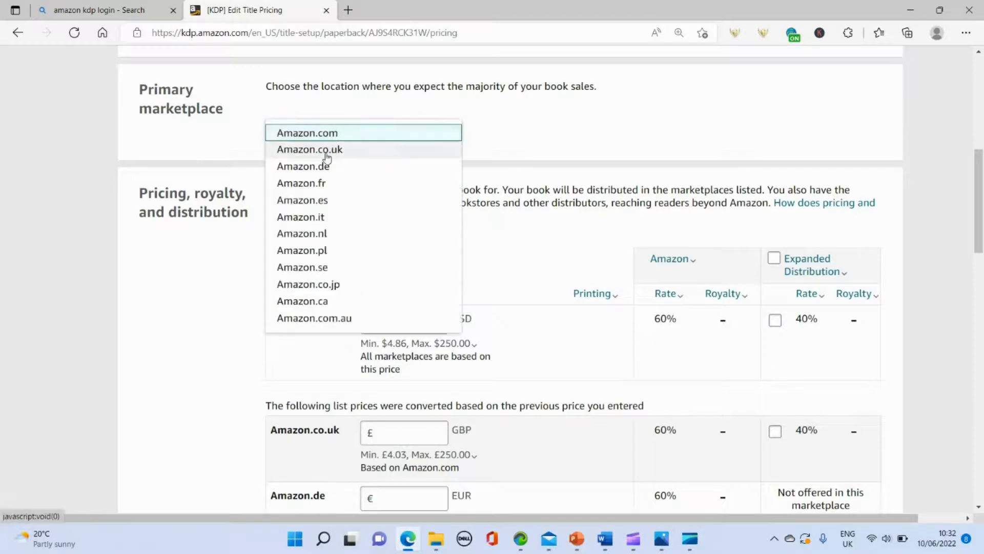
{"action": "left_click", "coordinate": [324, 150]}
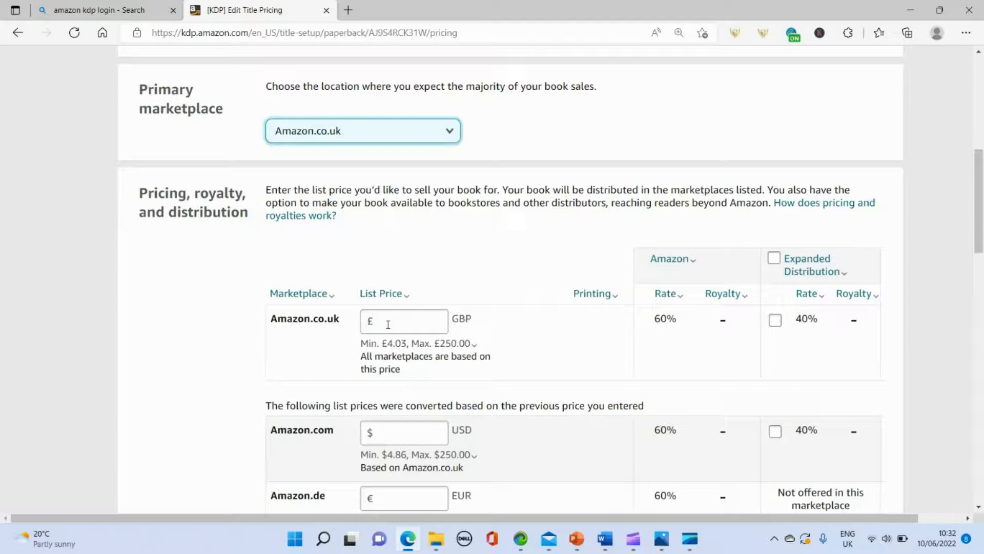
View the minimum list price explanation and try a list price of £3.99 for Amazon.co.uk.
{"action": "left_click", "coordinate": [379, 343]}
{"action": "left_click", "coordinate": [383, 350]}
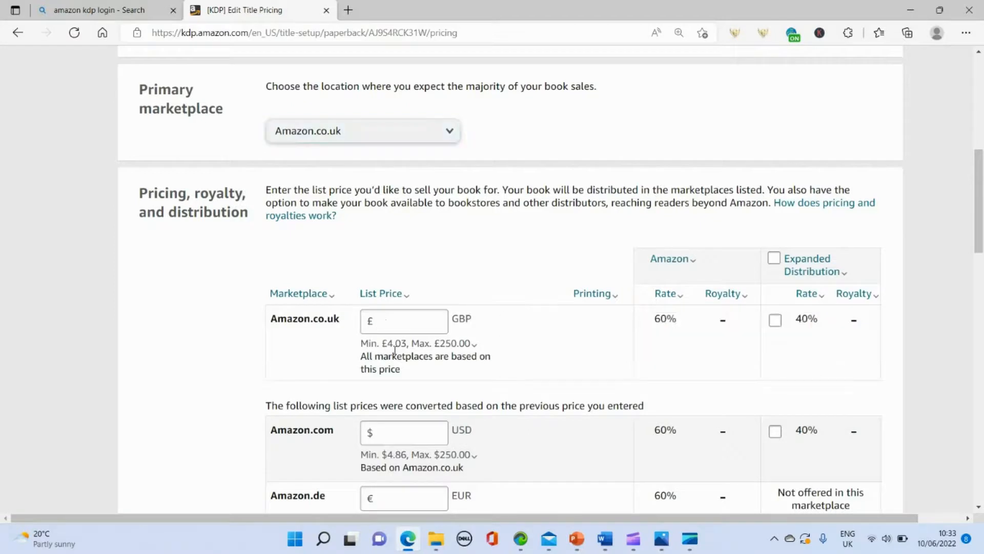
{"action": "left_click", "coordinate": [406, 344]}
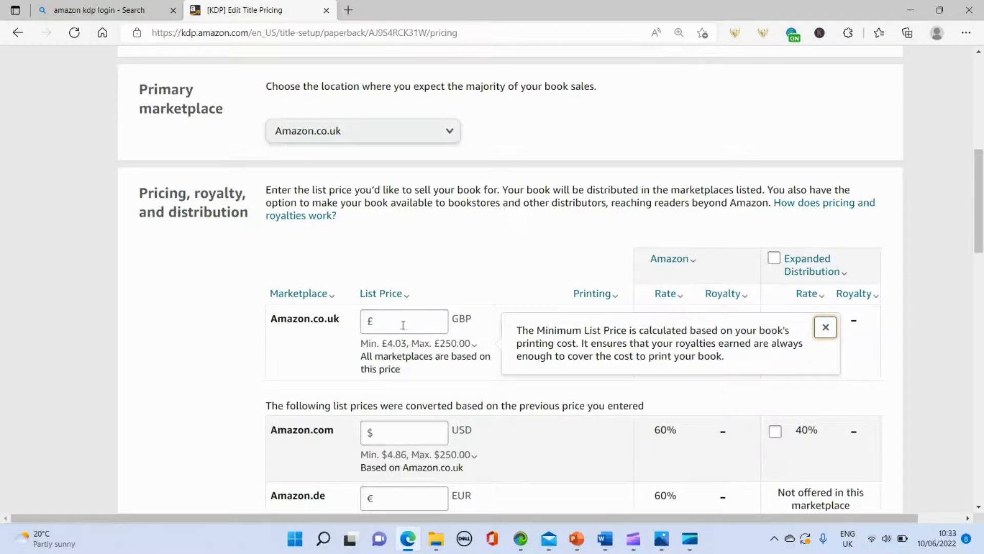
{"action": "left_click", "coordinate": [403, 324]}
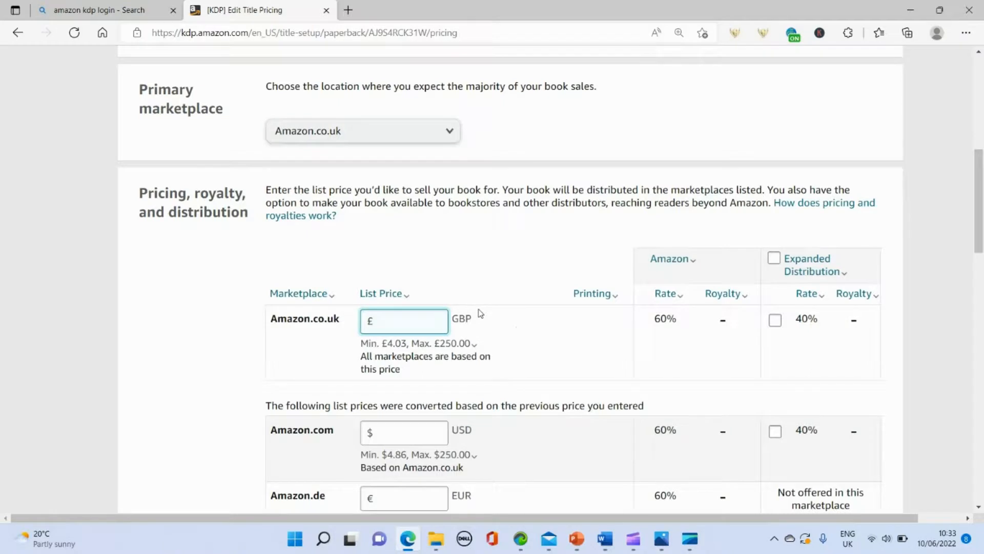
{"action": "type", "text": "3.99"}
{"action": "left_click", "coordinate": [395, 341]}
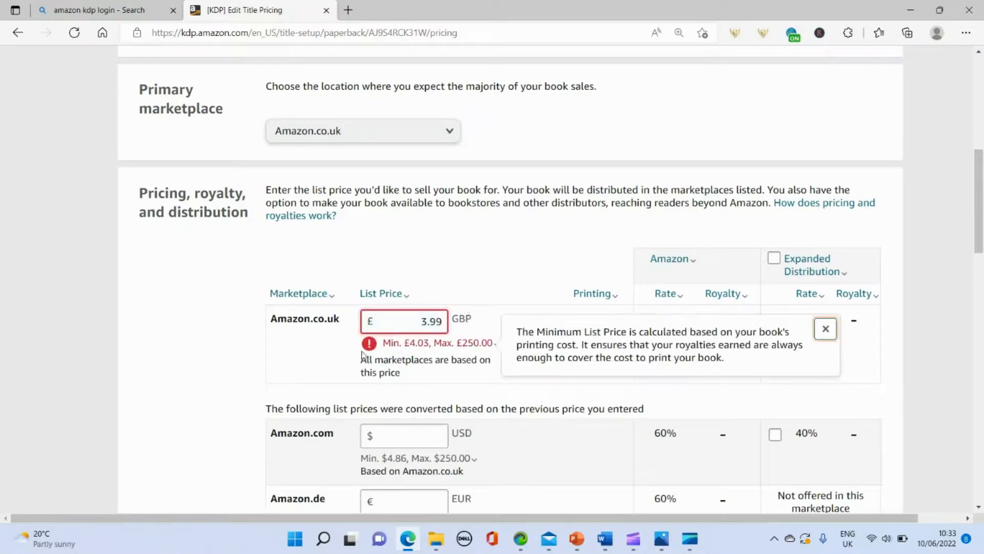
{"action": "left_click", "coordinate": [420, 364]}
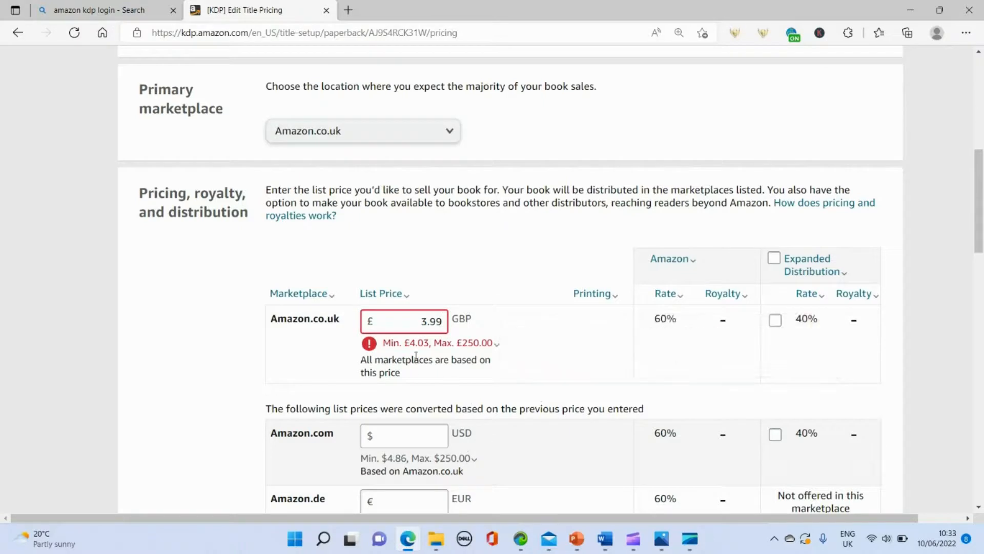
Set the Amazon.co.uk list price to £7.99 and enable Expanded Distribution for the eligible marketplaces.
{"action": "left_click", "coordinate": [445, 322]}
{"action": "key", "text": "BackSpace"}
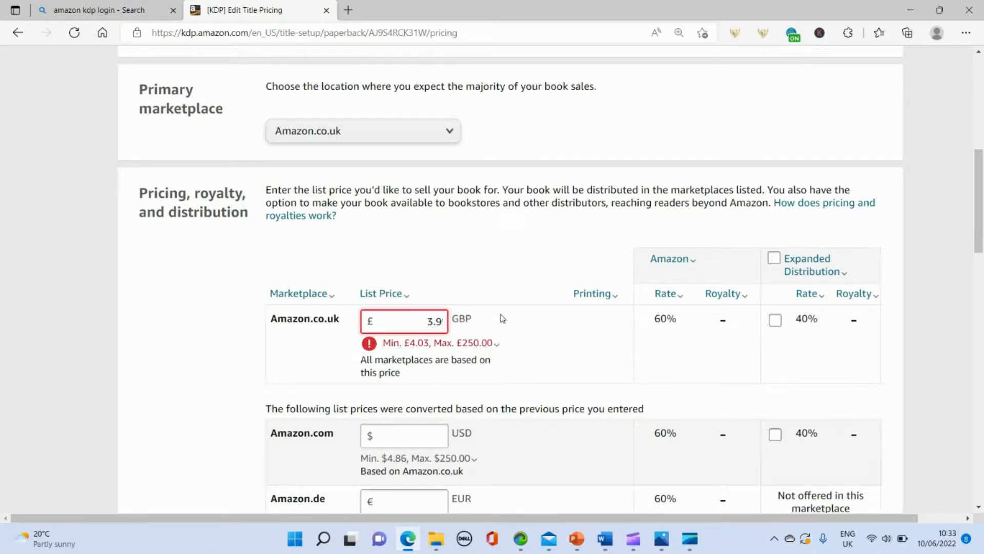
{"action": "key", "text": "BackSpace"}
{"action": "key", "text": "BackSpace"}
{"action": "key", "text": "BackSpace"}
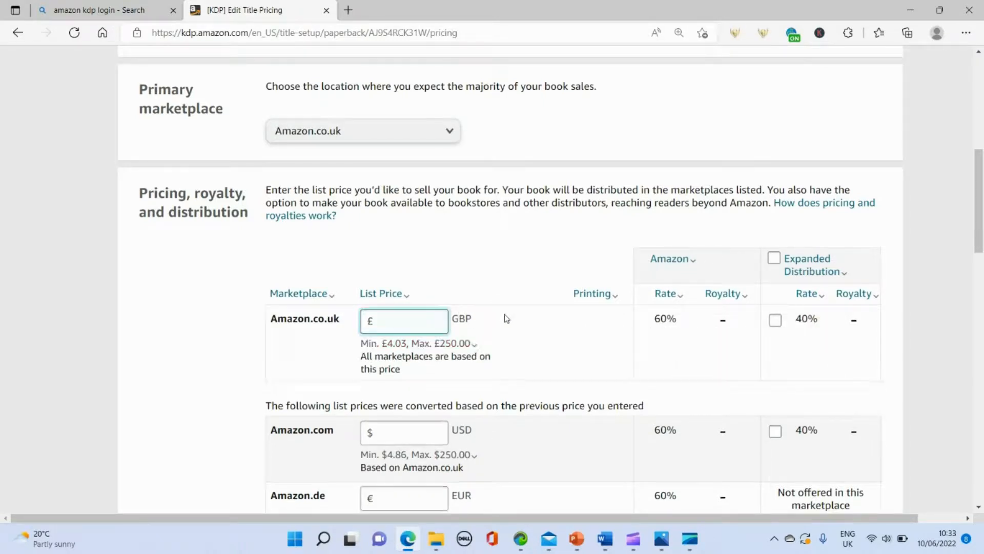
{"action": "type", "text": "7.99"}
{"action": "left_click", "coordinate": [507, 318]}
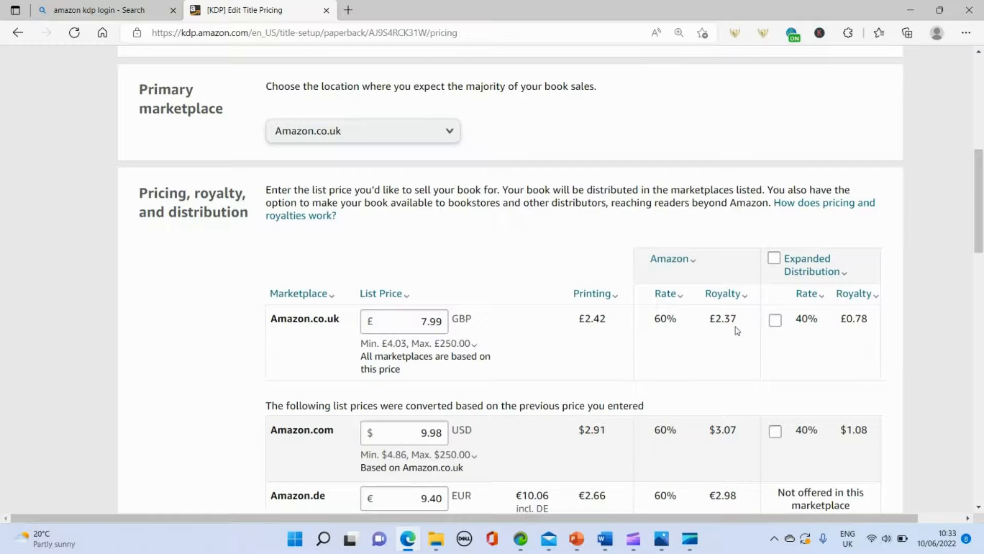
{"action": "left_click", "coordinate": [775, 259]}
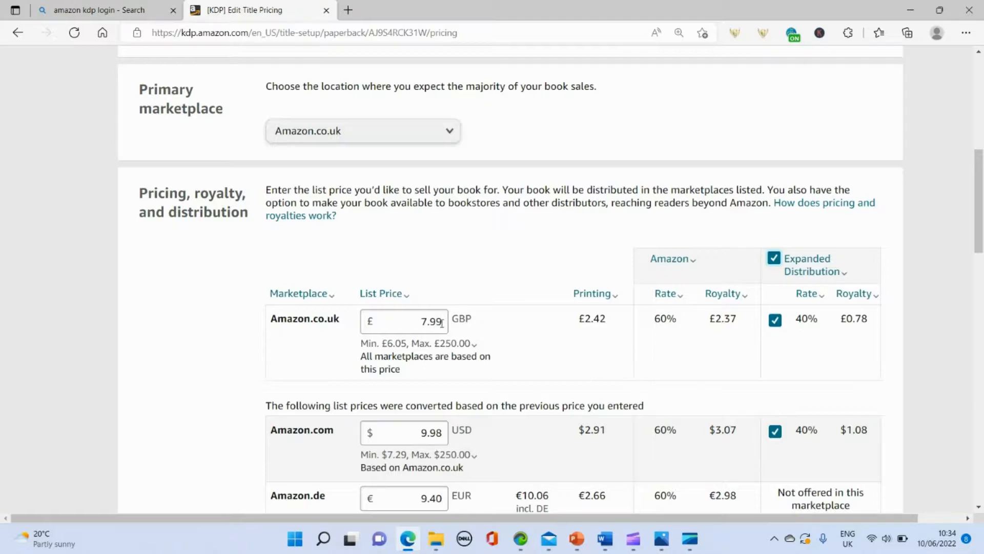
Review the converted marketplace prices, publish the paperback book and dismiss the offer to start a Kindle eBook.
{"action": "scroll", "coordinate": [442, 323], "scroll_direction": "down", "scroll_amount": 4}
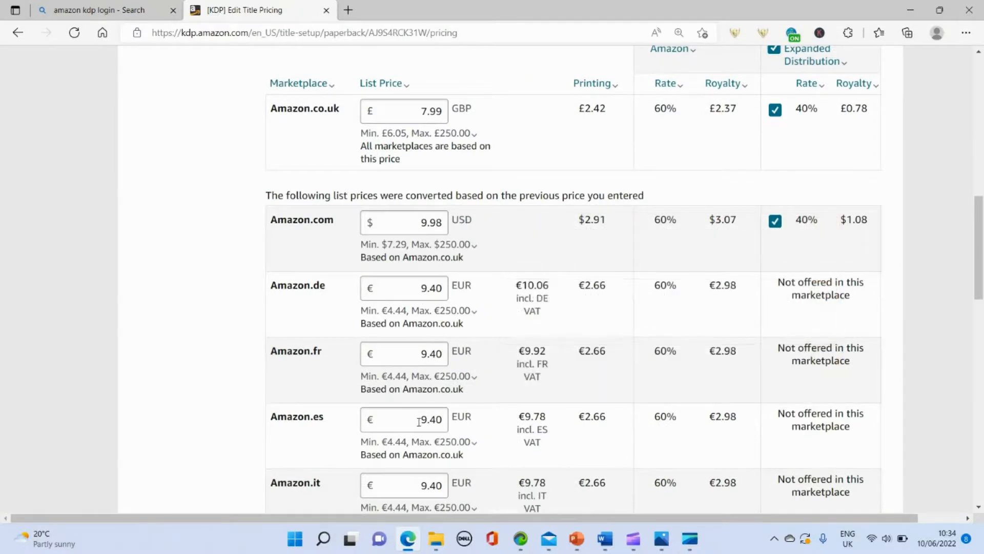
{"action": "scroll", "coordinate": [419, 422], "scroll_direction": "down", "scroll_amount": 8}
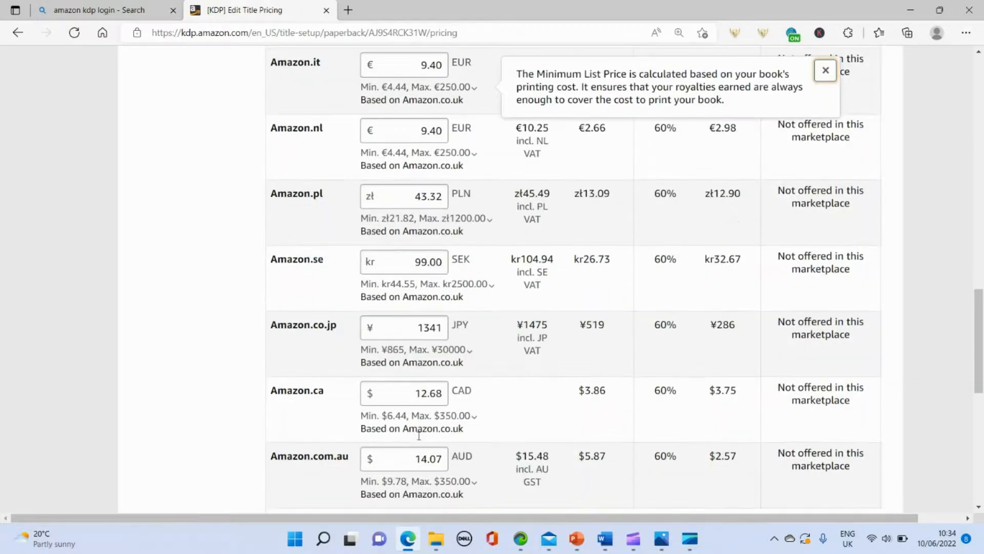
{"action": "scroll", "coordinate": [418, 434], "scroll_direction": "down", "scroll_amount": 4}
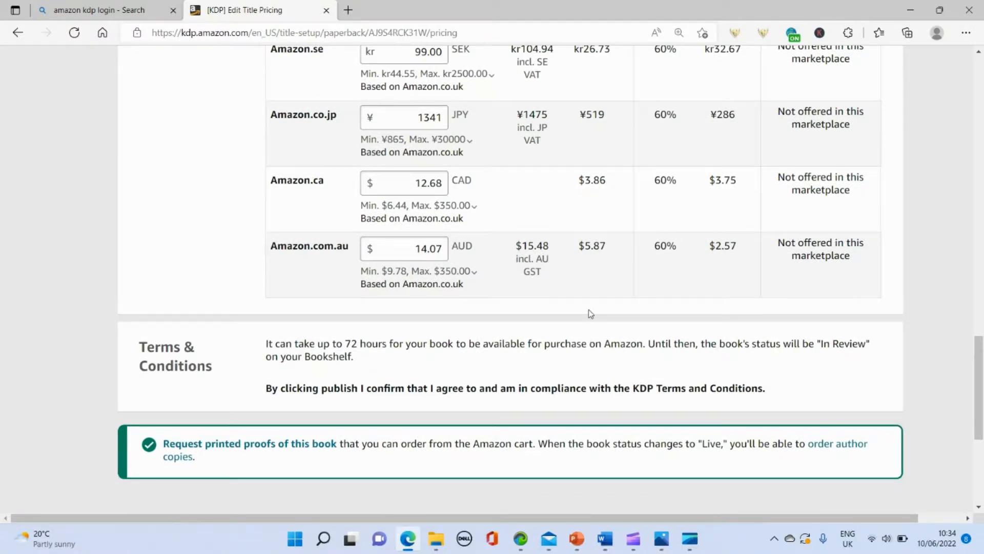
{"action": "scroll", "coordinate": [589, 313], "scroll_direction": "down", "scroll_amount": 5}
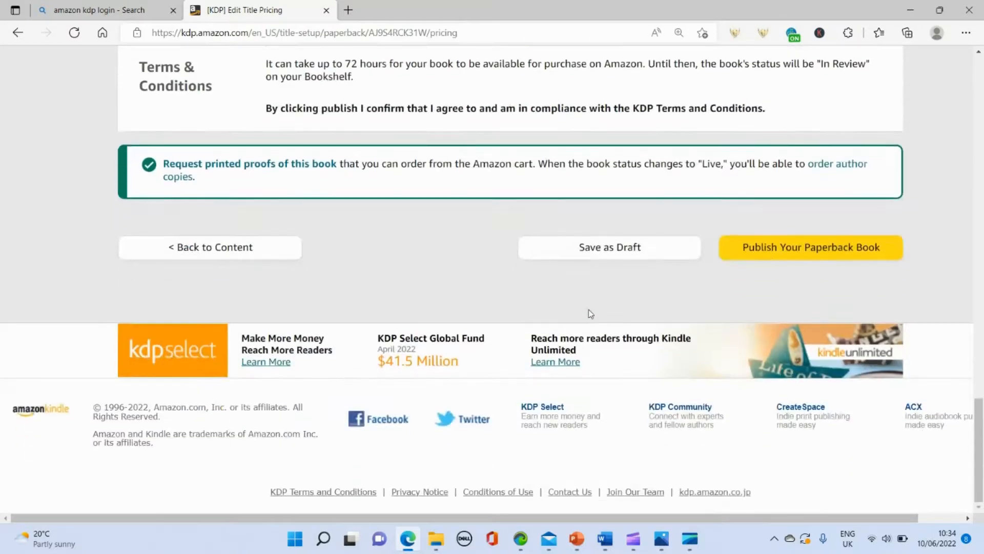
{"action": "left_click", "coordinate": [807, 248]}
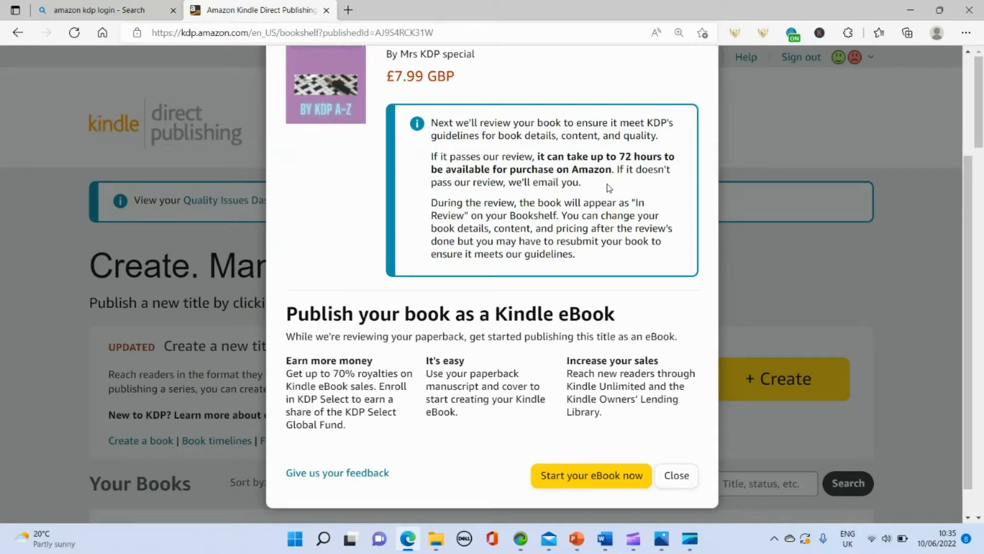
{"action": "scroll", "coordinate": [609, 187], "scroll_direction": "down", "scroll_amount": 1}
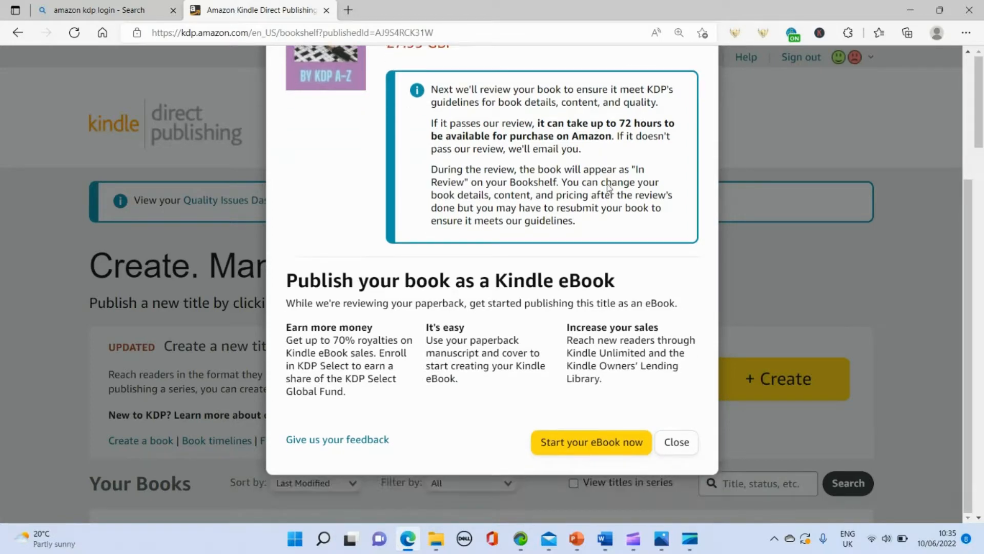
{"action": "left_click", "coordinate": [667, 449]}
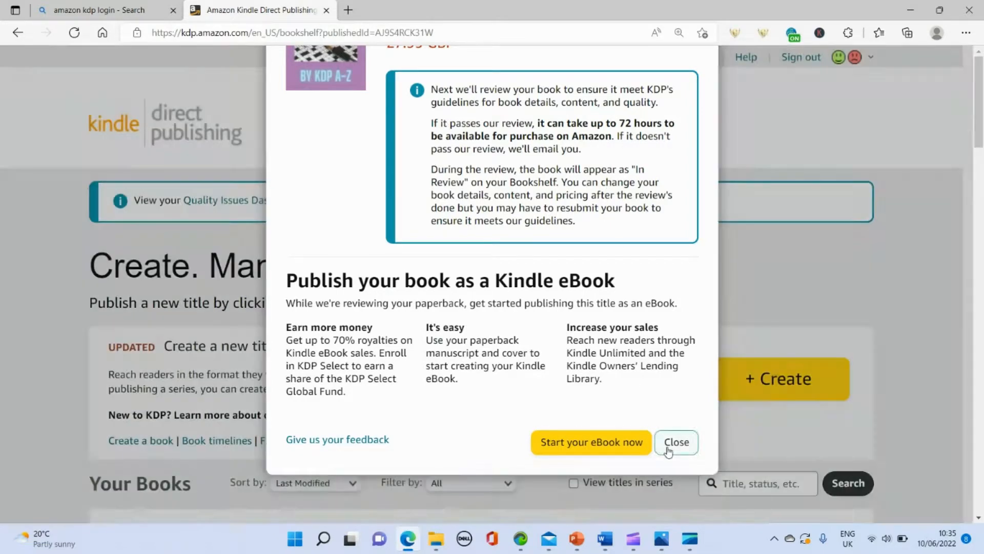
Check the crossword paperback's publishing status in the list of books on the bookshelf.
{"action": "scroll", "coordinate": [618, 403], "scroll_direction": "down", "scroll_amount": 1}
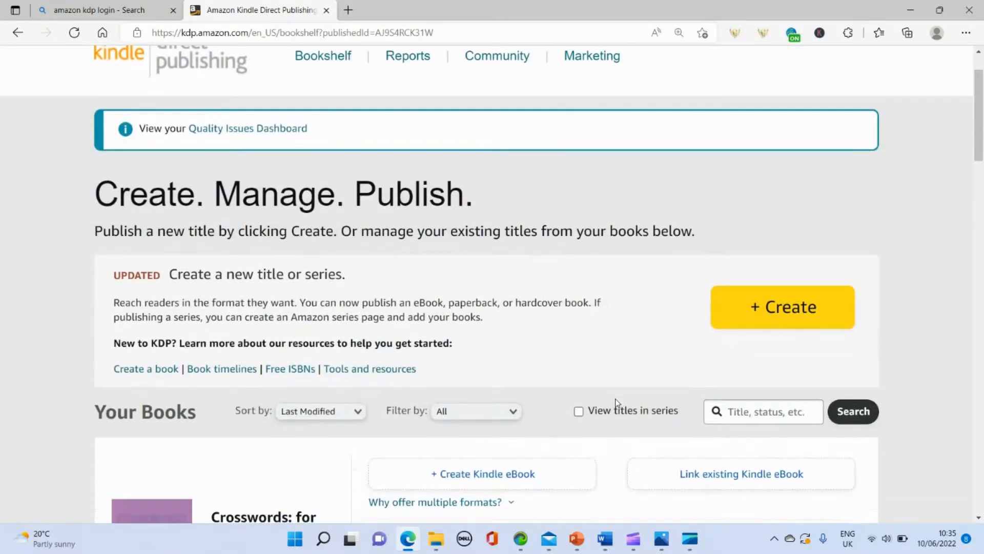
{"action": "scroll", "coordinate": [616, 403], "scroll_direction": "down", "scroll_amount": 2}
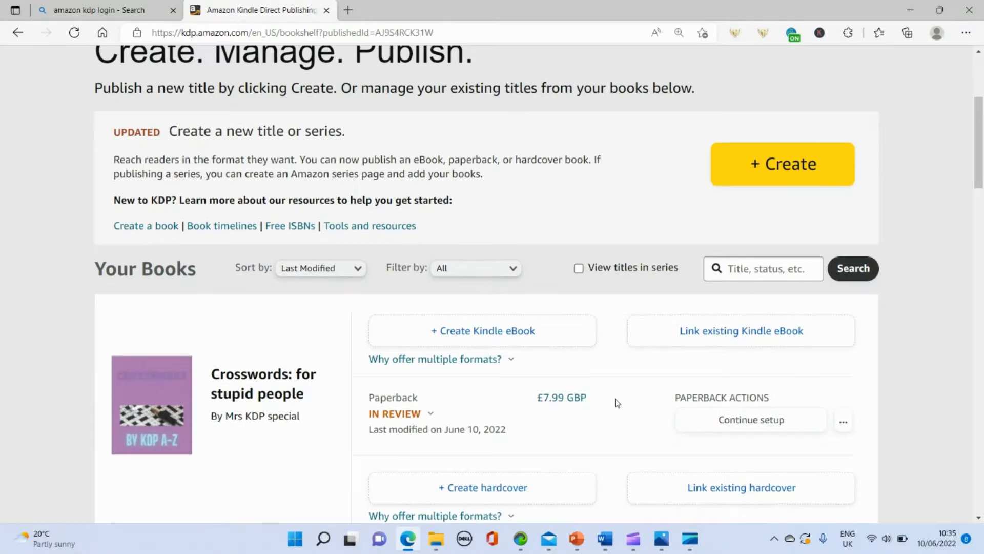
{"action": "scroll", "coordinate": [617, 403], "scroll_direction": "down", "scroll_amount": 1}
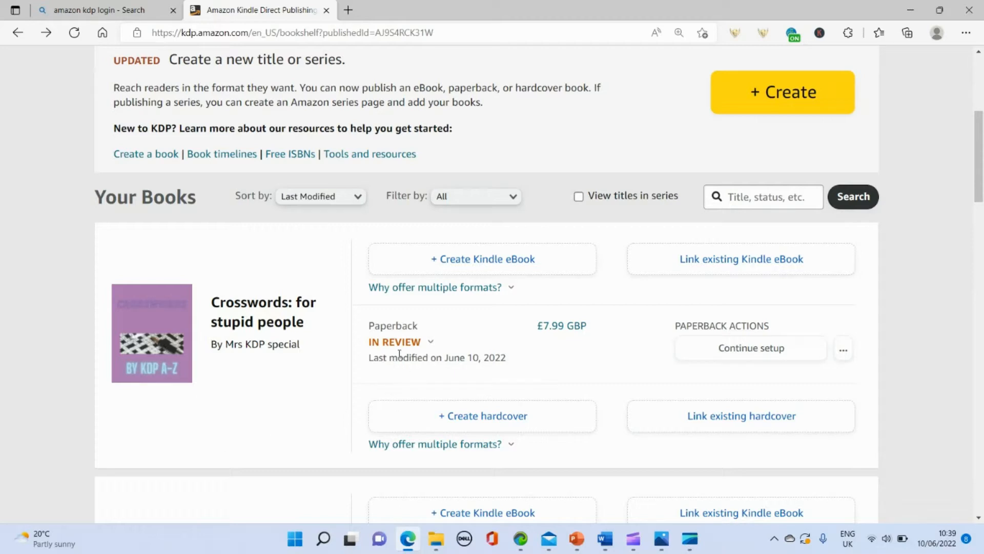
{"action": "mouse_move", "coordinate": [405, 339]}
{"action": "left_click", "coordinate": [633, 538]}
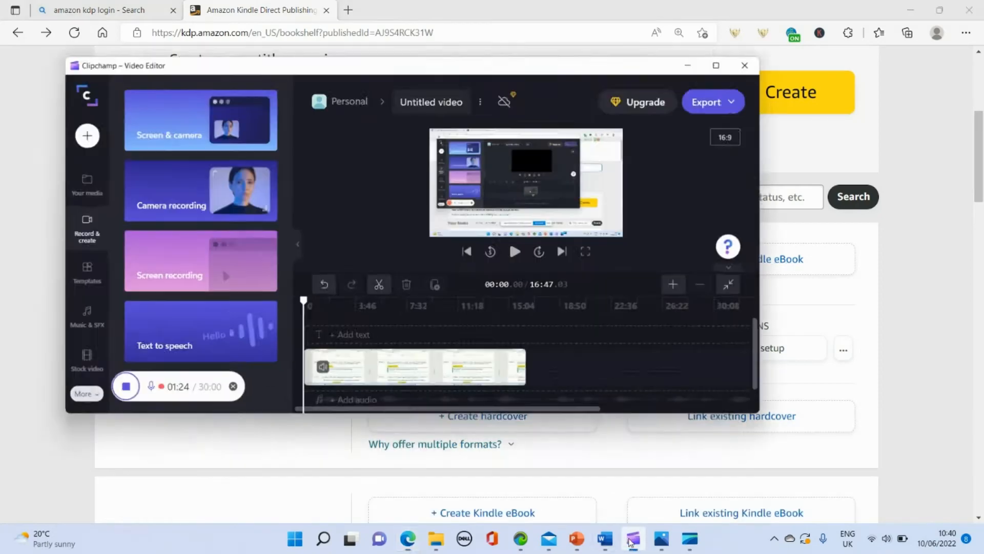